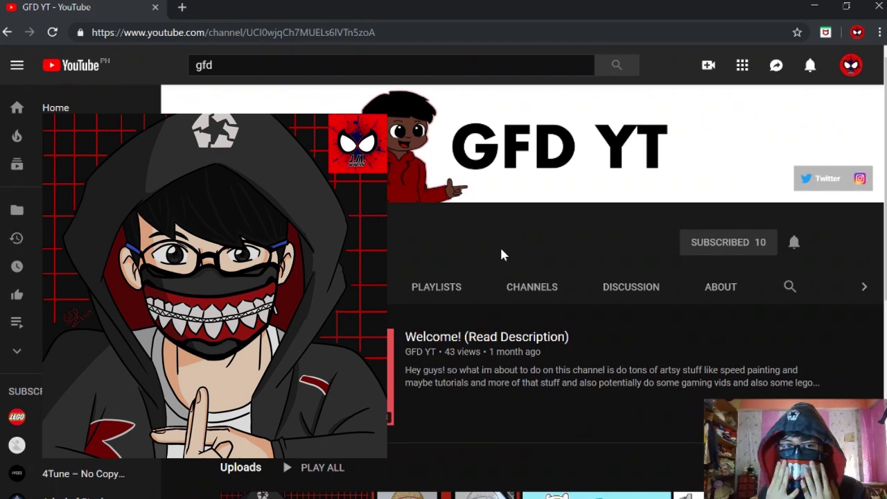
# Open the add-photos browser twice and close it both times without adding anything.
pyautogui.scroll(-3, 534, 250)
pyautogui.moveTo(358, 295)
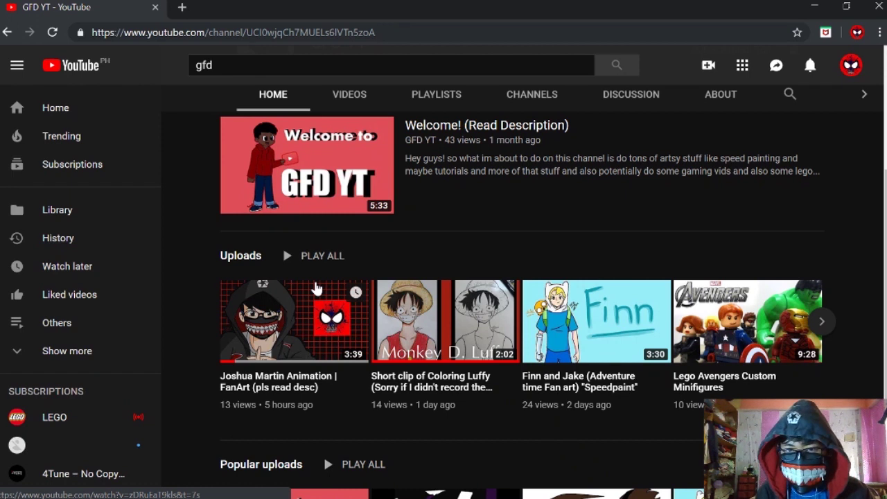
pyautogui.scroll(-2, 355, 338)
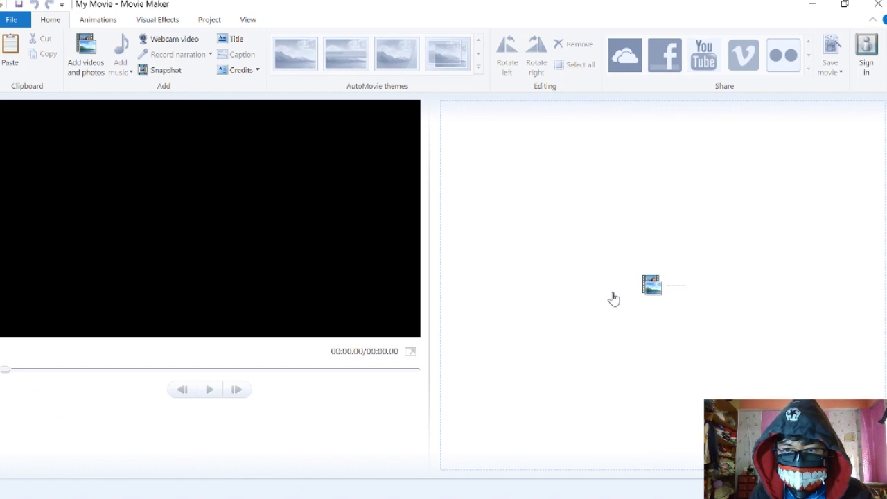
pyautogui.click(651, 260)
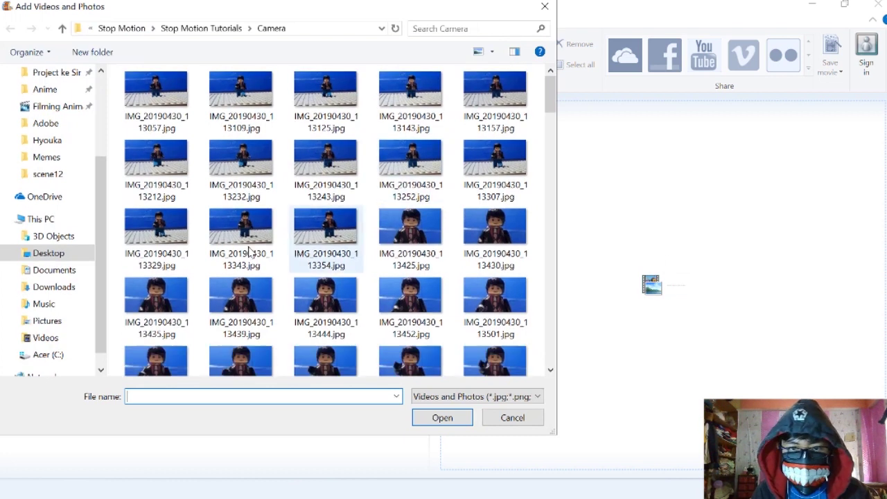
pyautogui.scroll(-5, 454, 247)
pyautogui.scroll(-10, 454, 247)
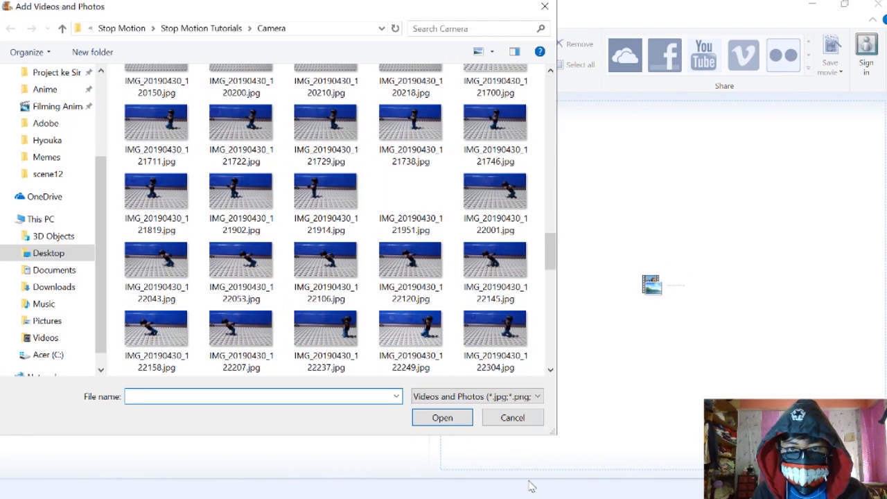
pyautogui.click(512, 421)
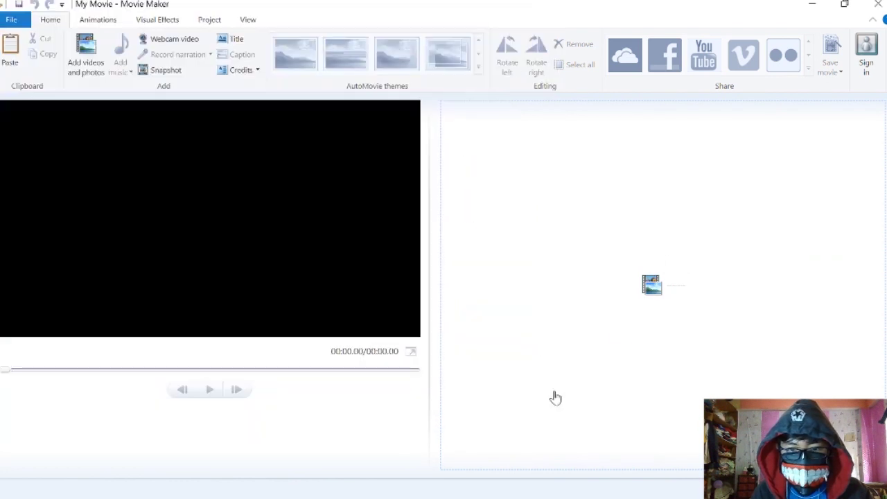
pyautogui.click(89, 56)
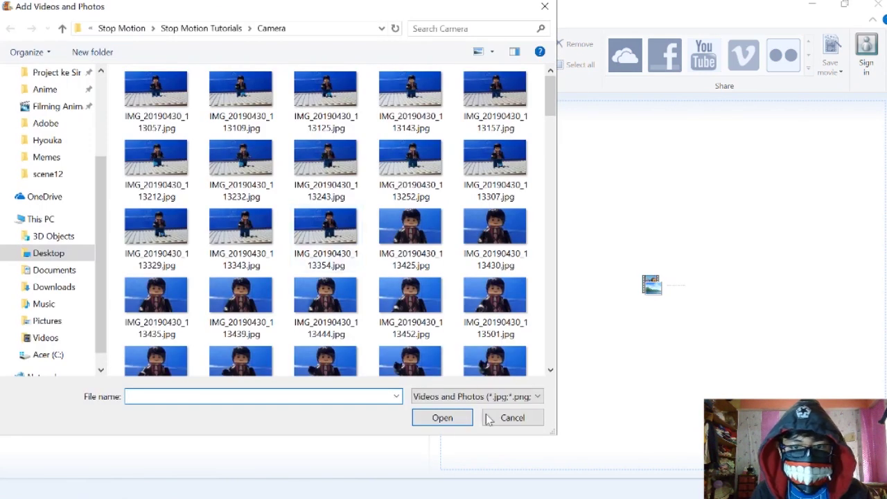
pyautogui.click(507, 421)
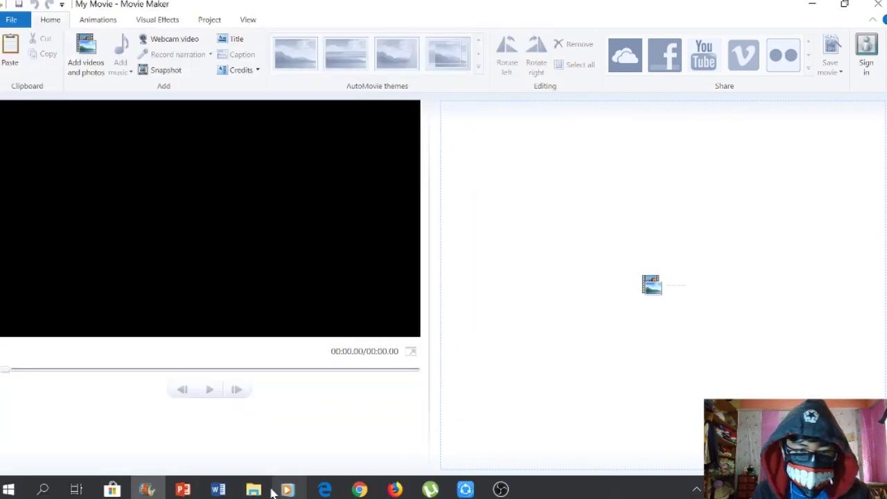
# Select the 20 close-up photos through IMG_20190430_113620.jpg in the Camera folder and drag them onto the storyboard.
pyautogui.moveTo(254, 489)
pyautogui.click(310, 437)
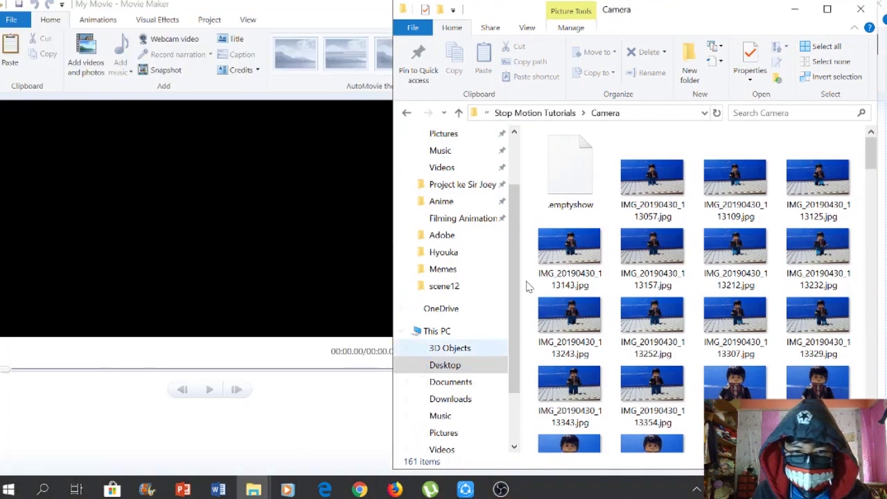
pyautogui.click(659, 184)
pyautogui.click(735, 381)
pyautogui.scroll(-5, 735, 368)
pyautogui.keyDown('shift'); pyautogui.click(653, 350); pyautogui.keyUp('shift')
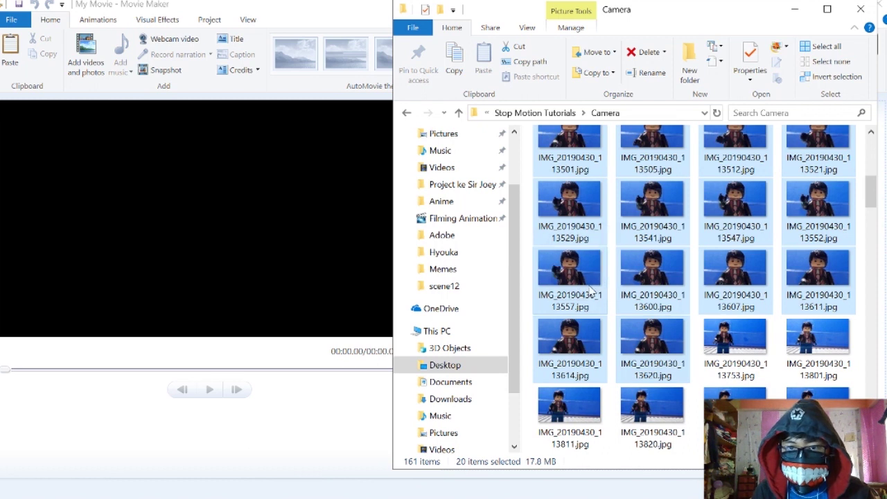
pyautogui.moveTo(628, 13); pyautogui.dragTo(244, 23)
pyautogui.moveTo(262, 288); pyautogui.dragTo(639, 290)
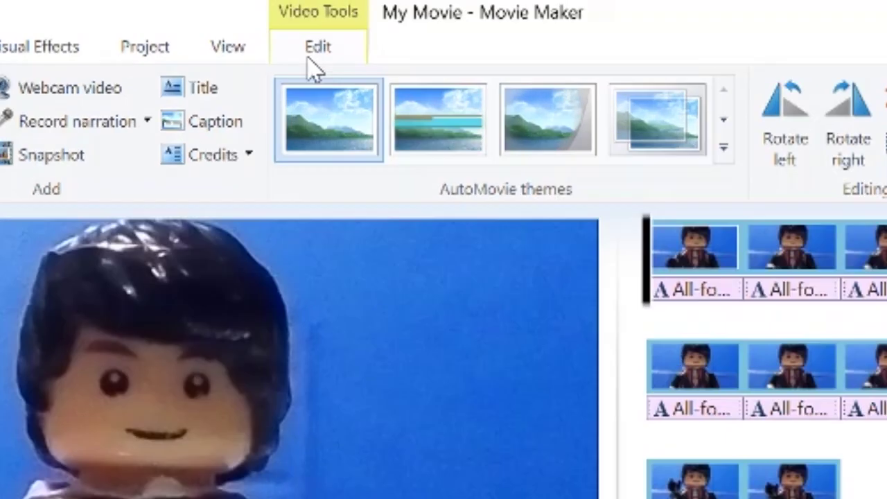
# Change every clip's duration from 7.00 to 0.07 seconds and preview the faster movie.
pyautogui.click(289, 20)
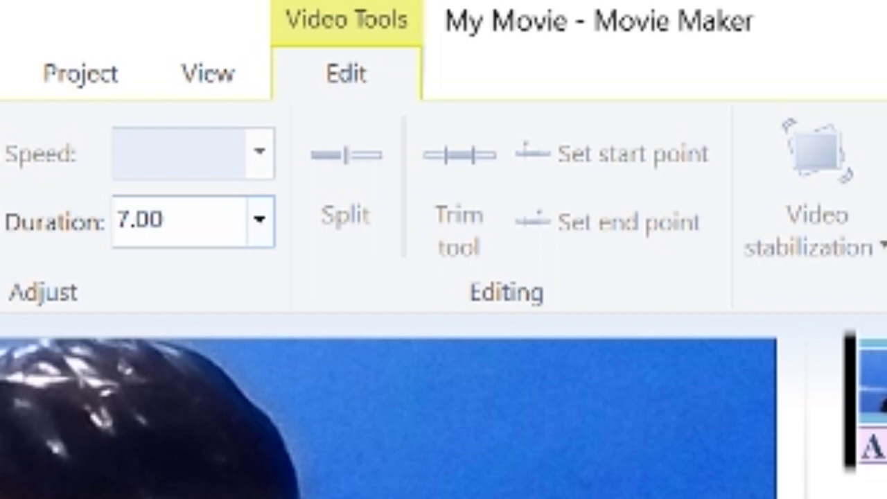
pyautogui.click(138, 220)
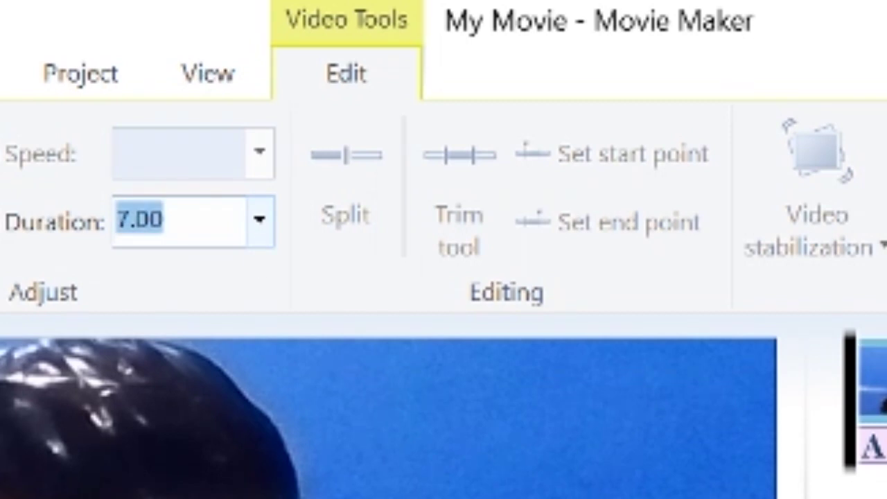
pyautogui.press('BackSpace')
pyautogui.write('0.07')
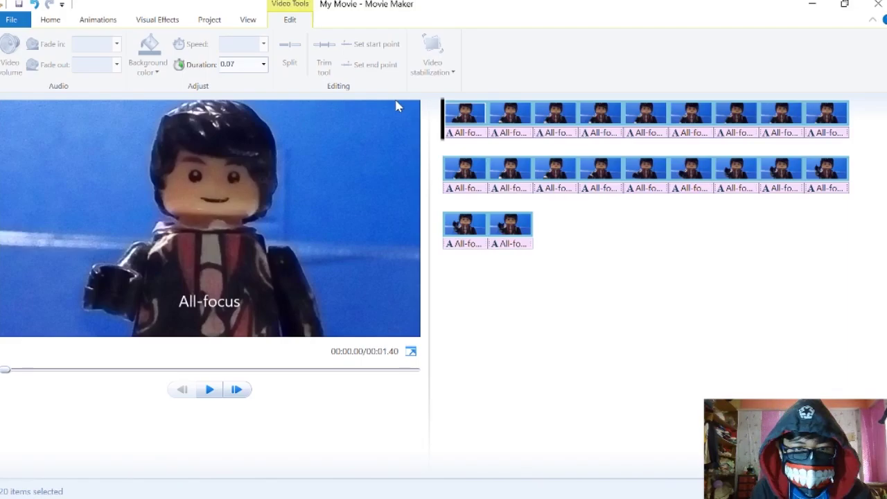
pyautogui.click(699, 357)
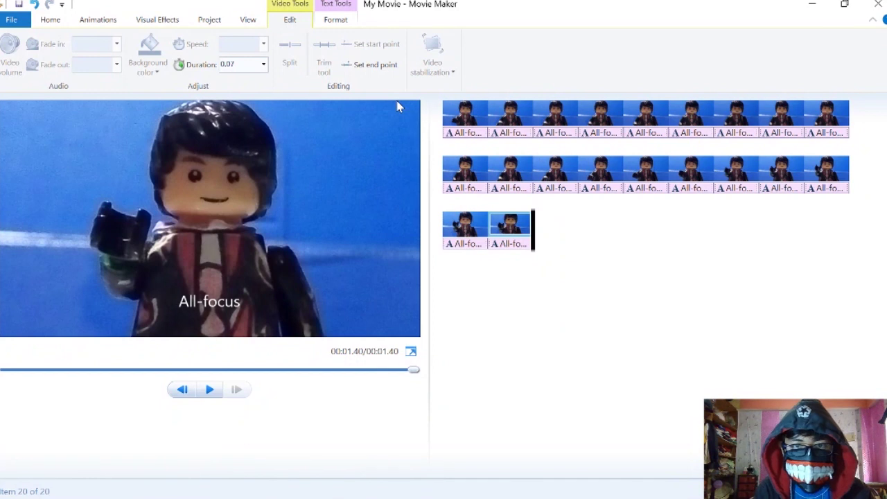
# Select the captions from the first clip through the last and delete all 20.
pyautogui.click(468, 132)
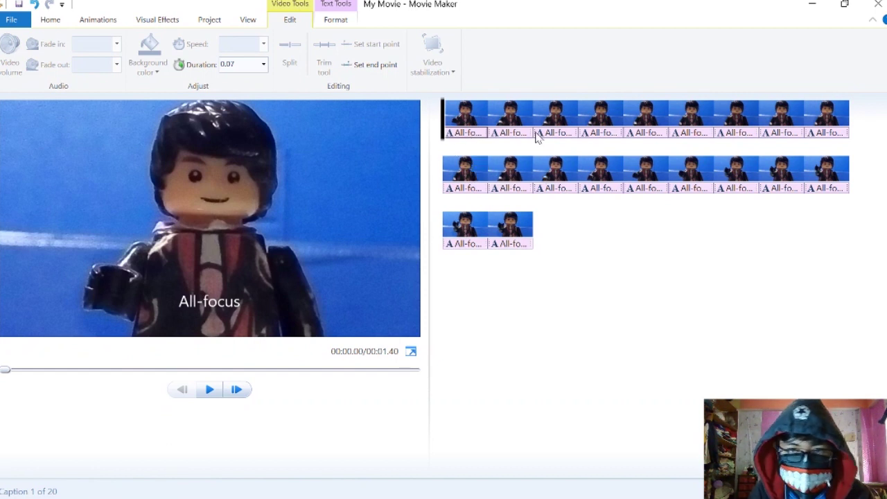
pyautogui.keyDown('shift'); pyautogui.click(513, 252); pyautogui.keyUp('shift')
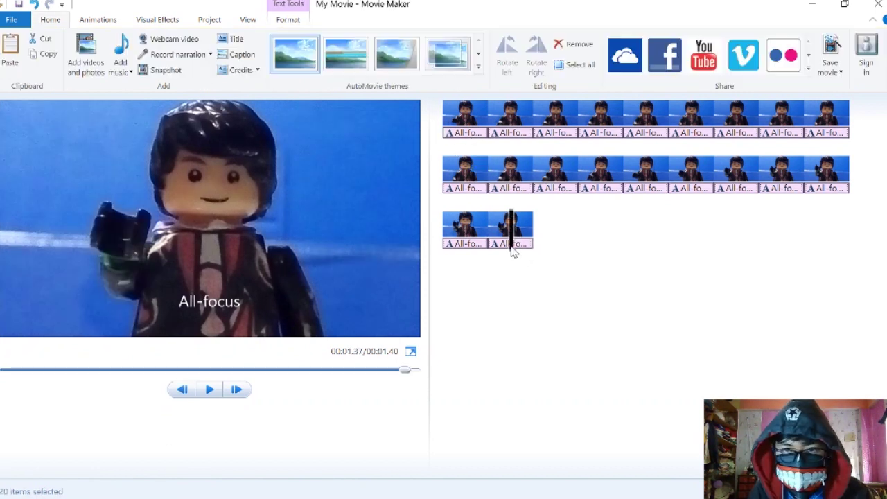
pyautogui.press('Delete')
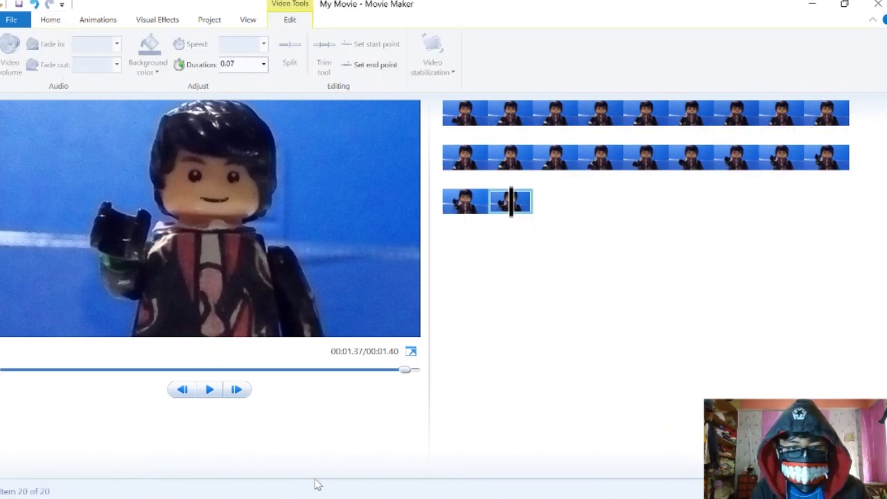
# Drag IMG_20190430_113957.jpg through IMG_20190430_114038.jpg from the Camera folder onto the storyboard's end.
pyautogui.moveTo(258, 492)
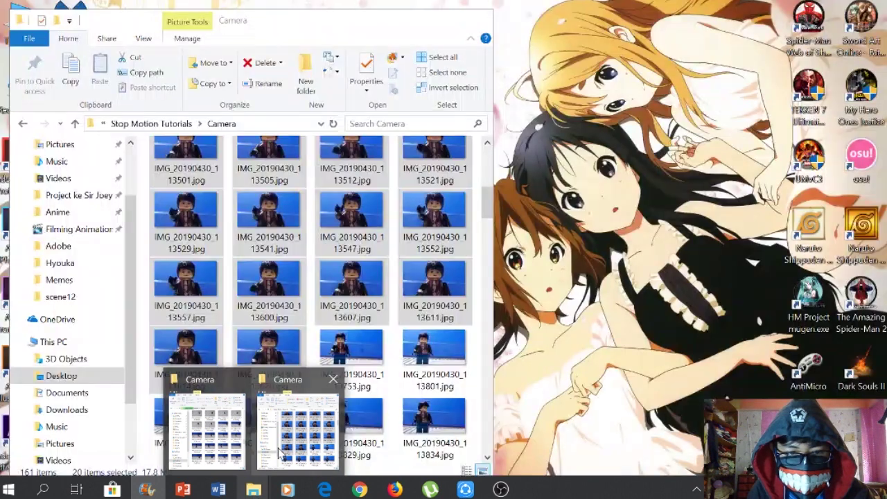
pyautogui.click(277, 451)
pyautogui.scroll(-6, 429, 292)
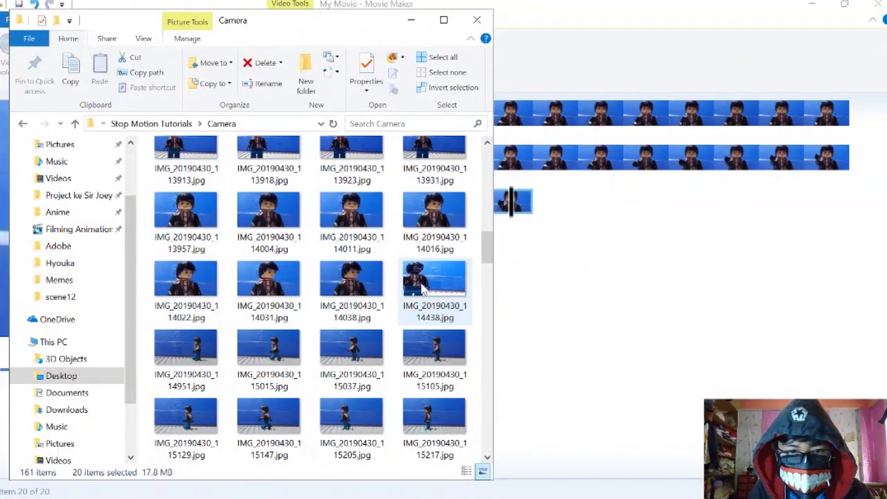
pyautogui.scroll(2, 412, 279)
pyautogui.click(208, 368)
pyautogui.scroll(-5, 428, 362)
pyautogui.scroll(2, 399, 366)
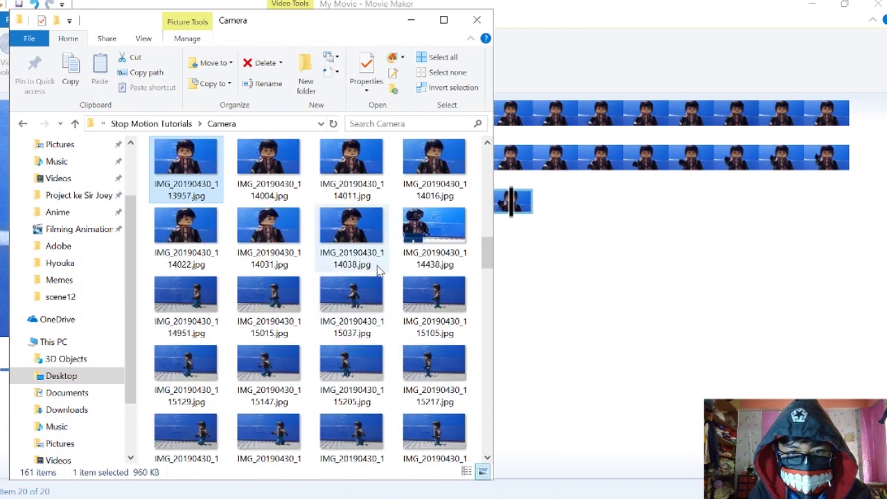
pyautogui.keyDown('shift'); pyautogui.click(351, 228); pyautogui.keyUp('shift')
pyautogui.moveTo(341, 173); pyautogui.dragTo(562, 232)
# Delete the captions on the seven newly added clips.
pyautogui.click(548, 245)
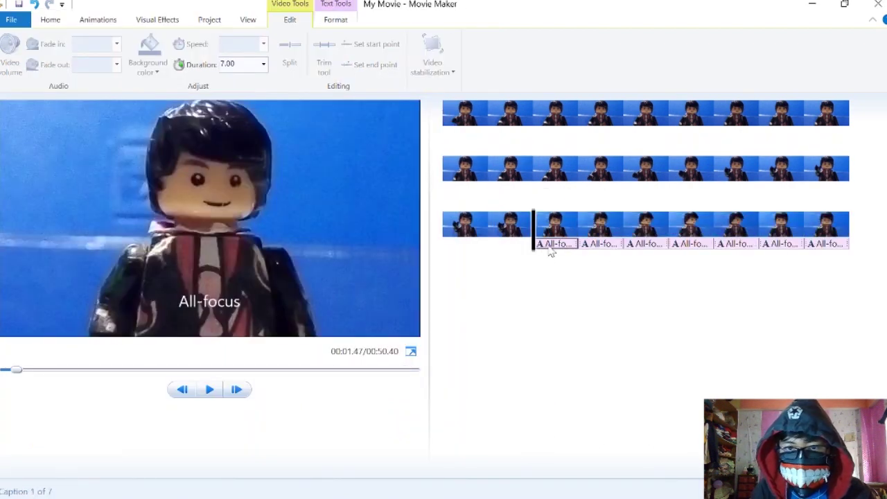
pyautogui.click(824, 248)
pyautogui.press('Delete')
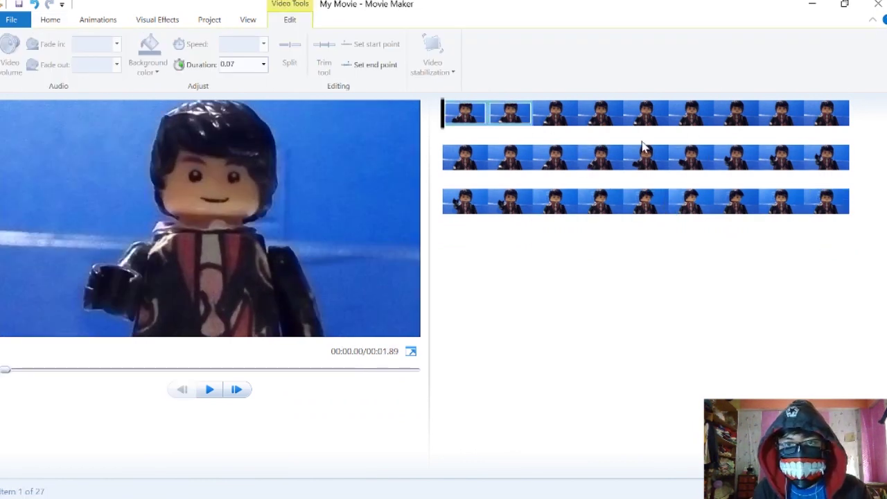
# Set the last clip's duration to 1.00 second and play back the movie's ending.
pyautogui.click(824, 201)
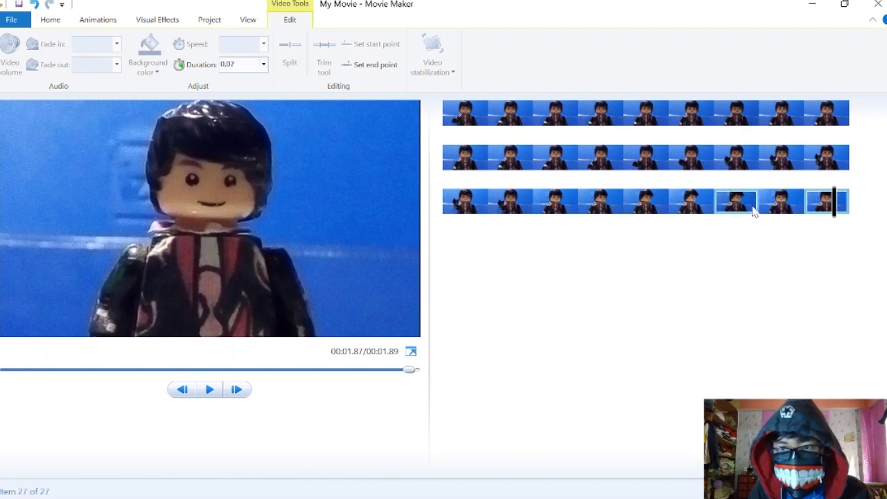
pyautogui.click(619, 201)
pyautogui.press('space')
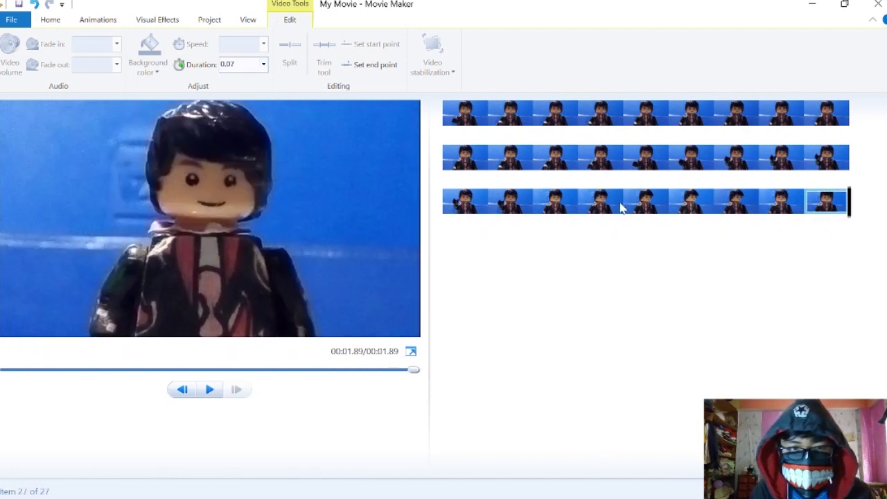
pyautogui.click(264, 64)
pyautogui.click(254, 80)
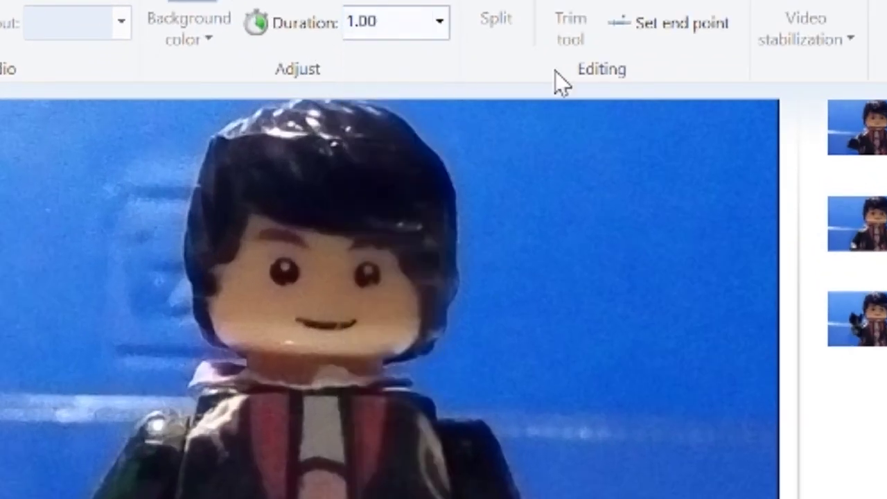
pyautogui.click(440, 23)
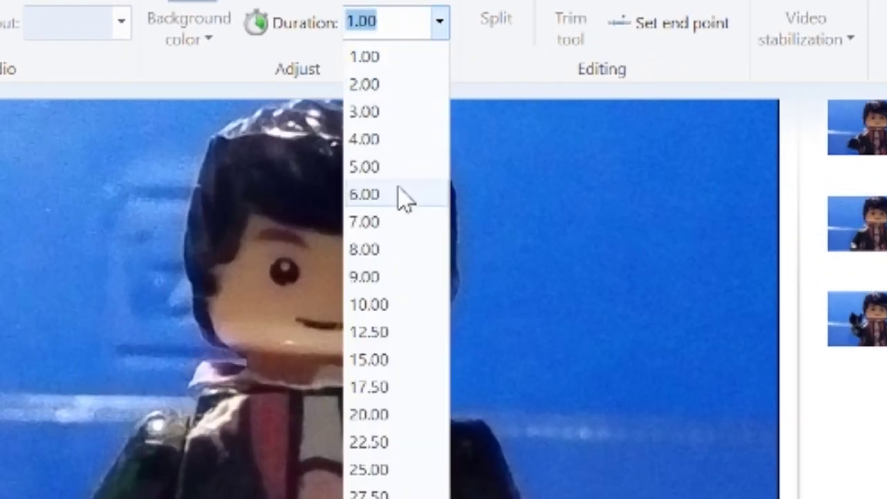
pyautogui.click(780, 302)
pyautogui.press('space')
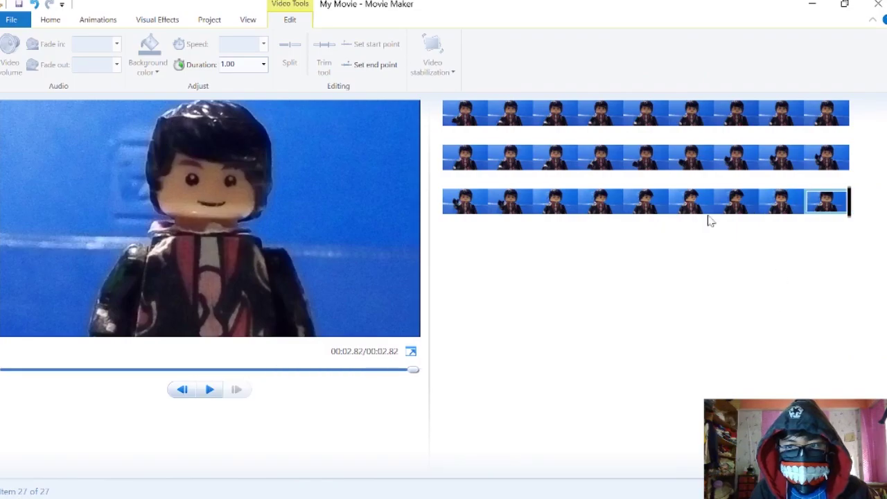
# Select a clip in the second row and choose 1.00 second from the duration list.
pyautogui.click(631, 213)
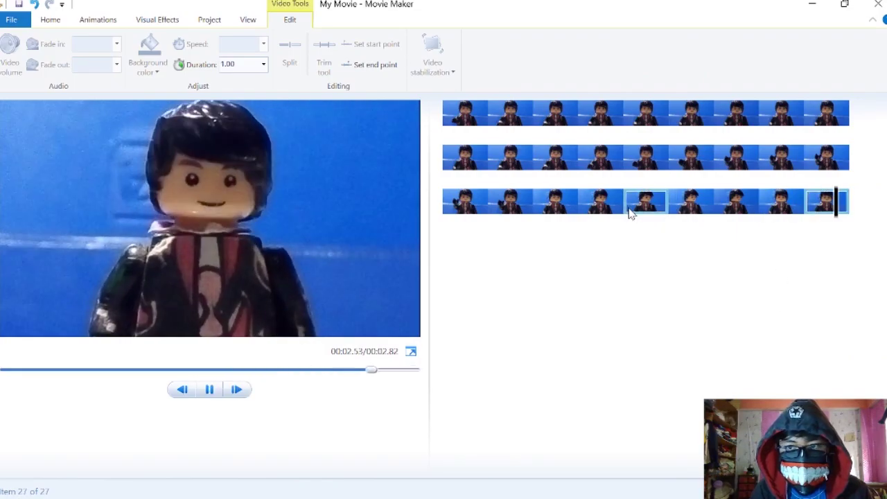
pyautogui.click(551, 158)
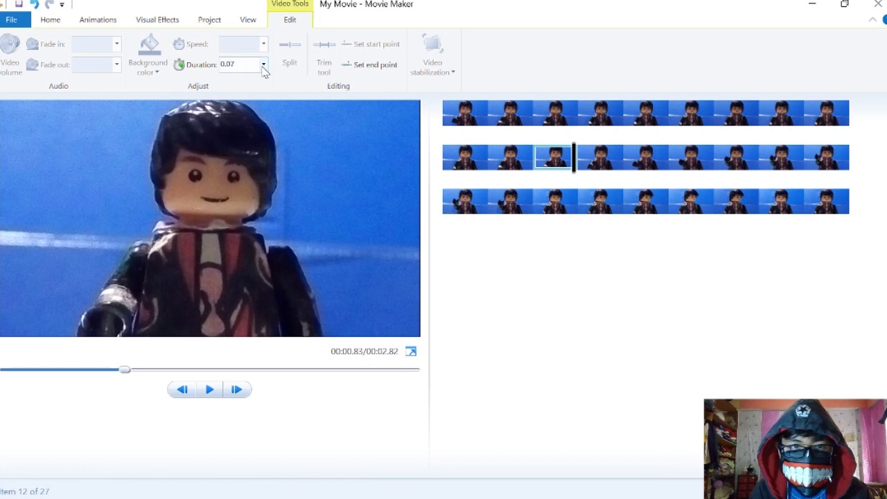
pyautogui.click(264, 65)
pyautogui.click(242, 79)
pyautogui.click(476, 118)
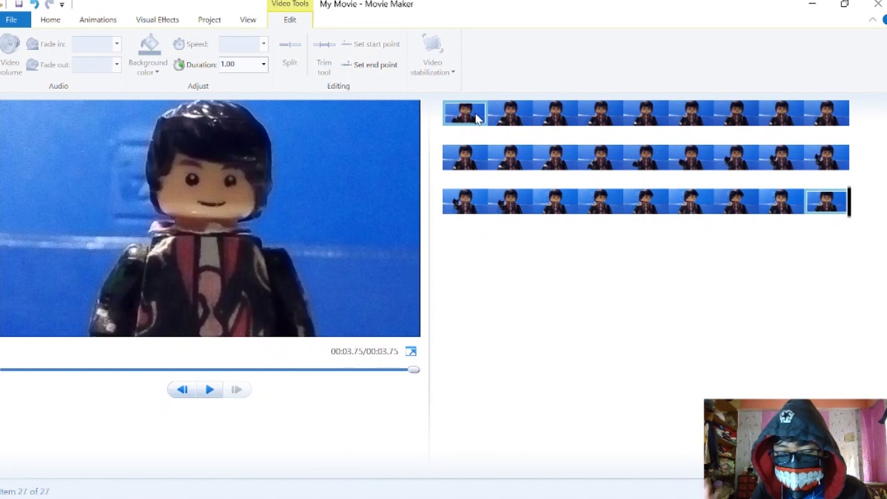
# Add Energized.mp3 as background music and play the movie with it.
pyautogui.click(57, 21)
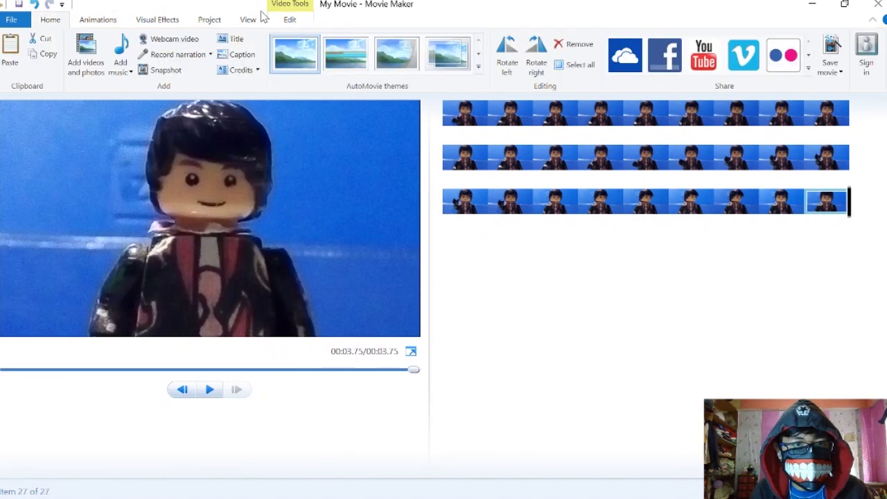
pyautogui.click(290, 20)
pyautogui.click(51, 21)
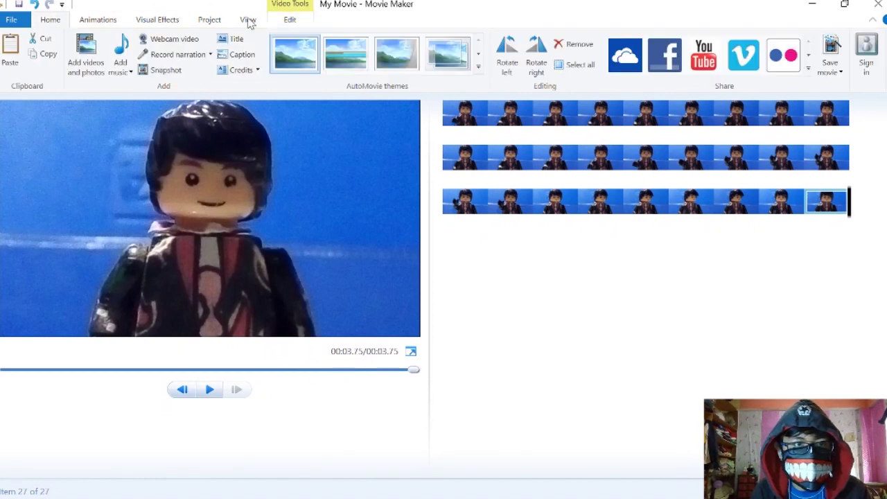
pyautogui.click(121, 45)
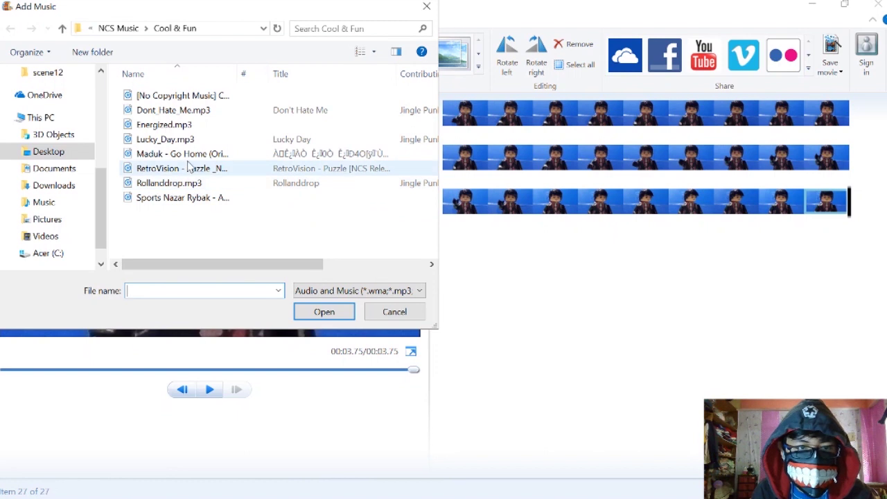
pyautogui.click(167, 125)
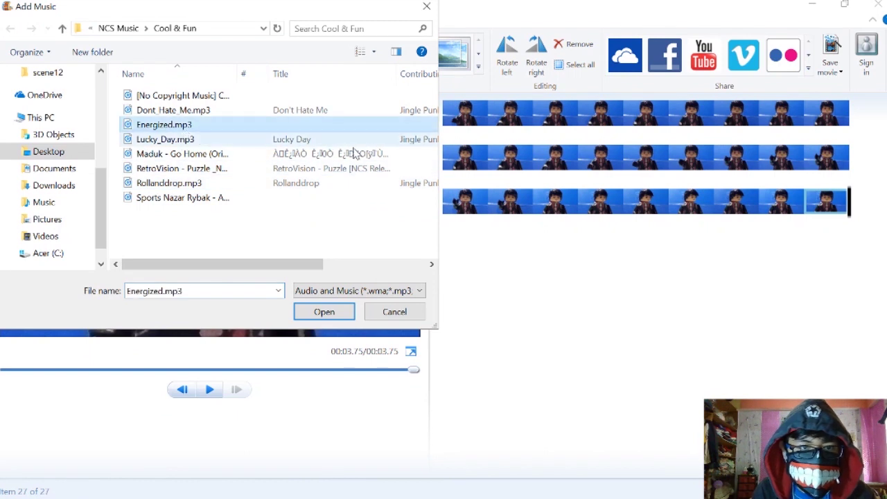
pyautogui.click(337, 305)
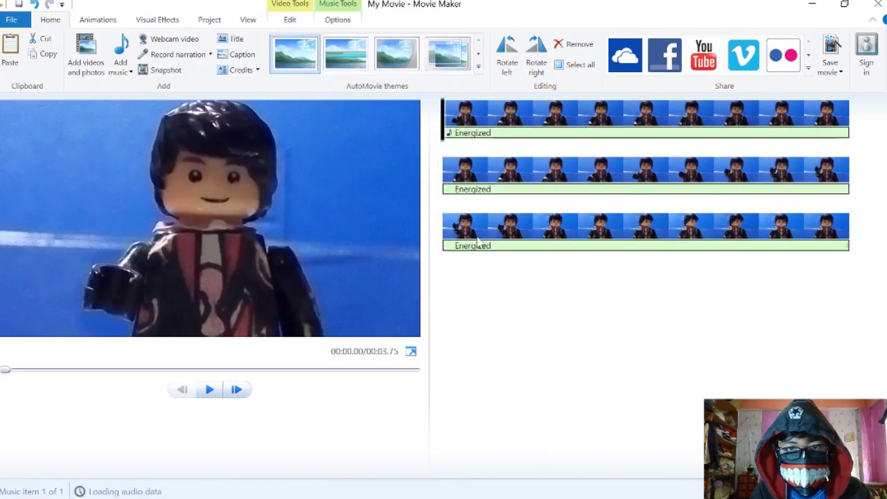
pyautogui.press('space')
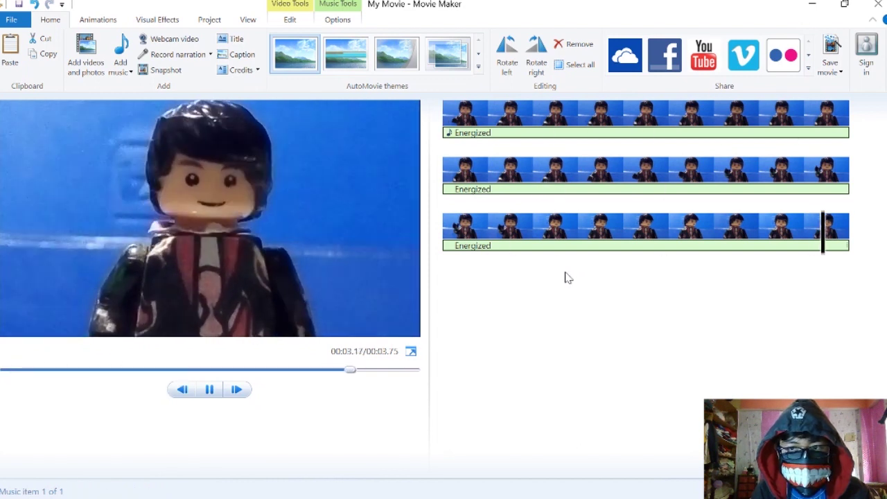
# Stretch the last frame clip to a 30.00-second duration.
pyautogui.click(811, 229)
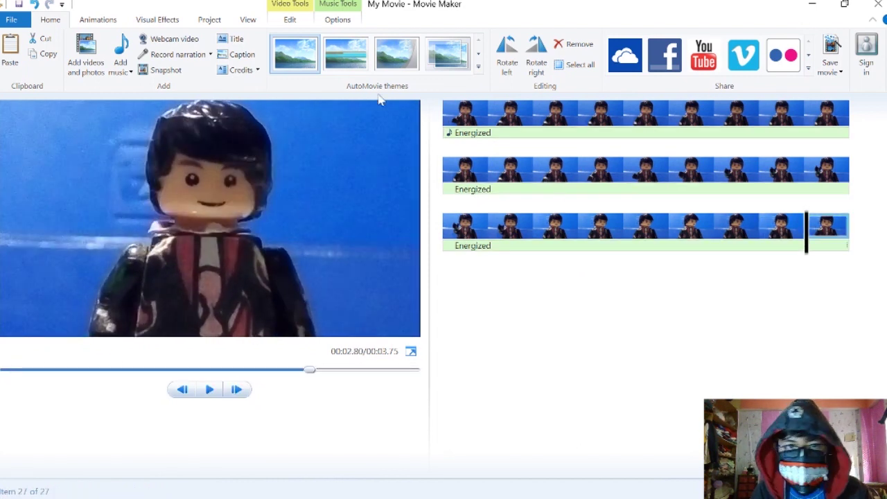
pyautogui.click(291, 21)
pyautogui.click(263, 64)
pyautogui.click(232, 296)
pyautogui.press('space')
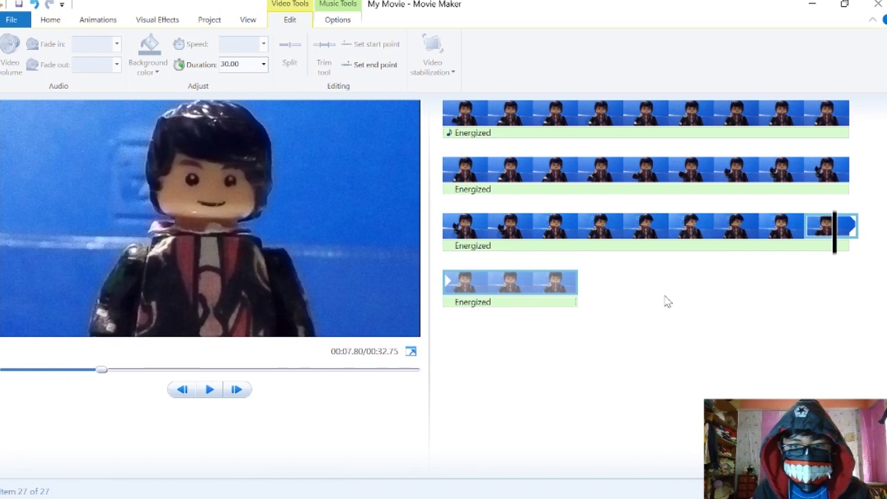
pyautogui.click(181, 21)
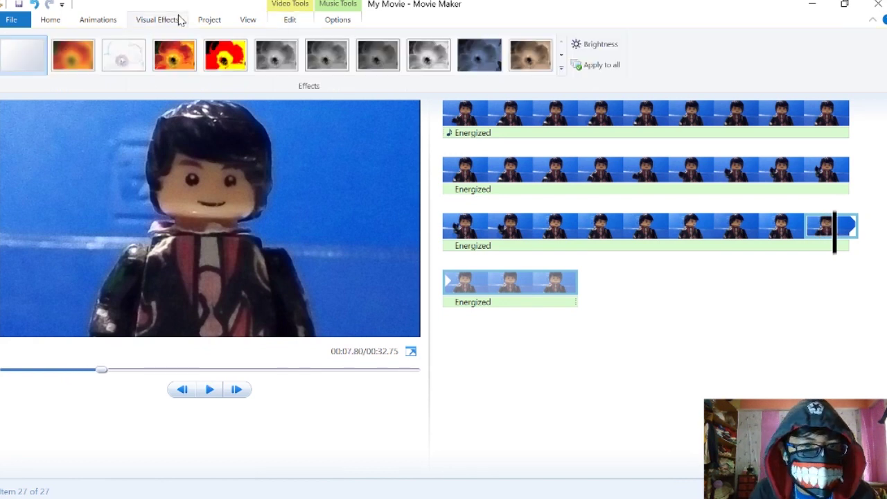
# Give the music a fast fade-in, split it at the playhead and delete the first part.
pyautogui.click(339, 21)
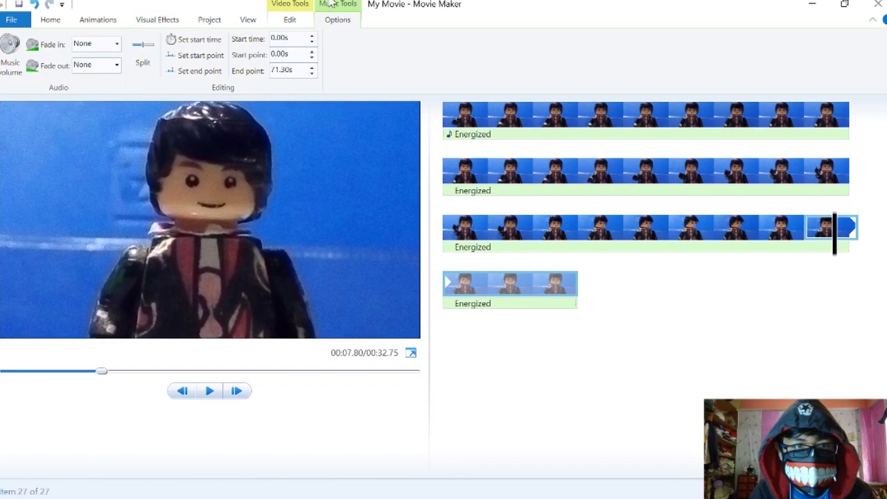
pyautogui.click(117, 44)
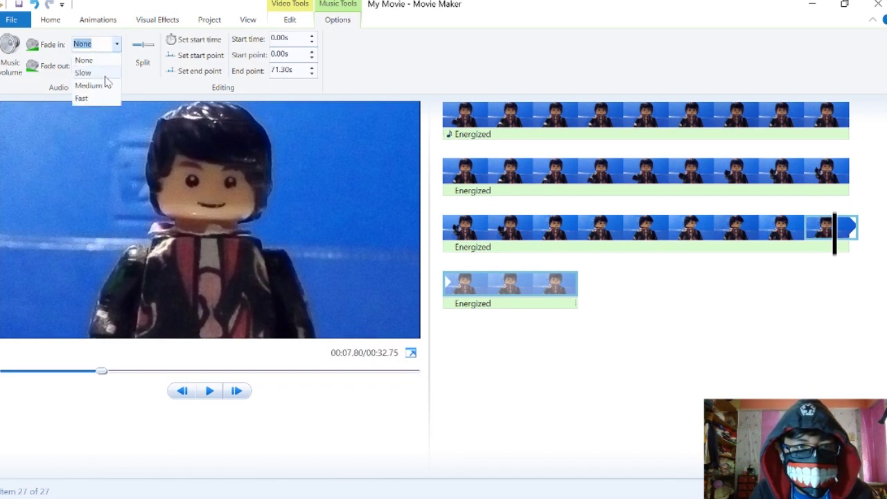
pyautogui.click(104, 98)
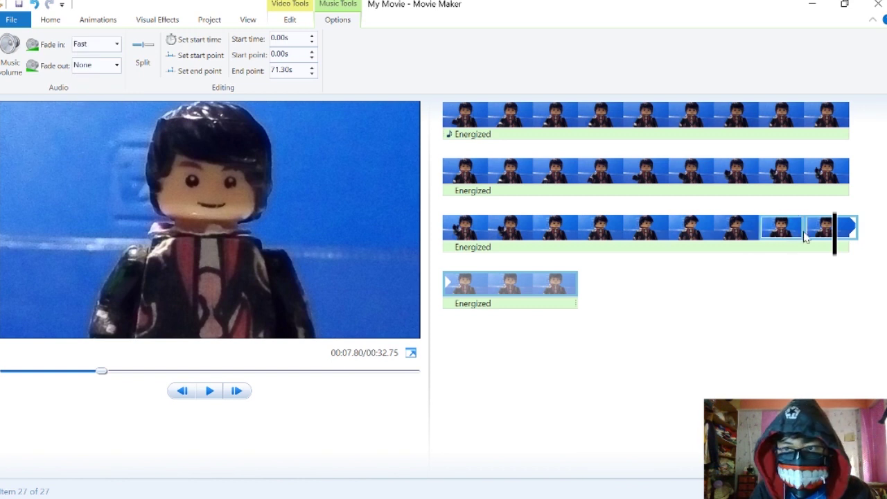
pyautogui.click(147, 61)
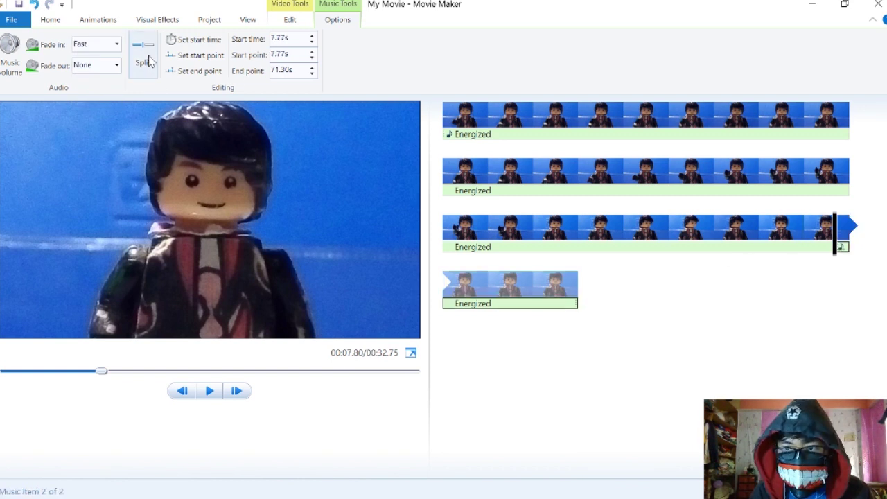
pyautogui.click(748, 252)
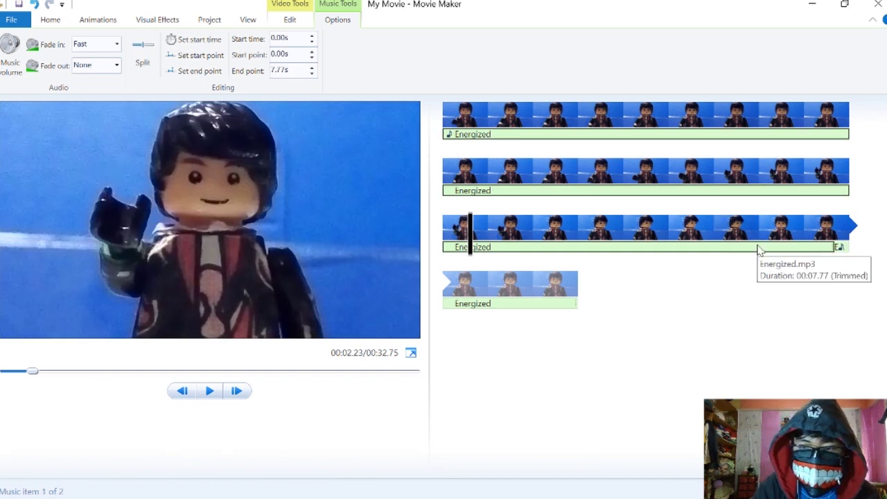
pyautogui.press('Delete')
# Replay the movie from the start and set the music fade-in to None.
pyautogui.click(452, 118)
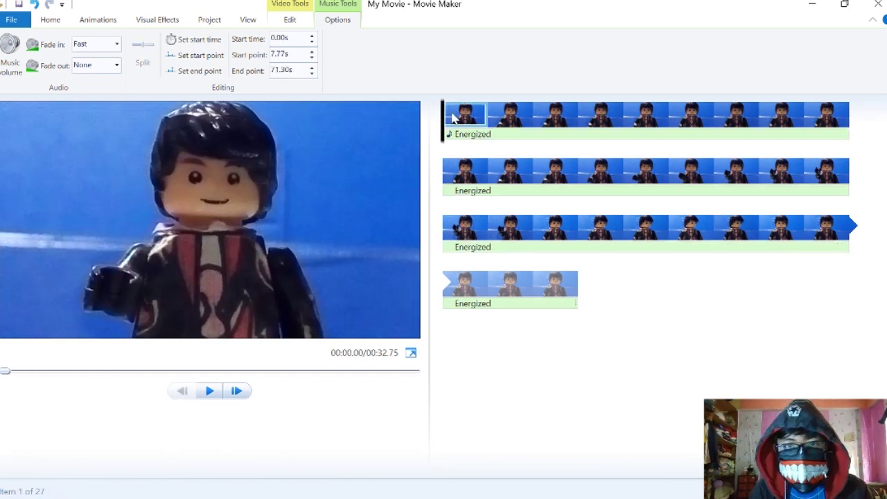
pyautogui.press('space')
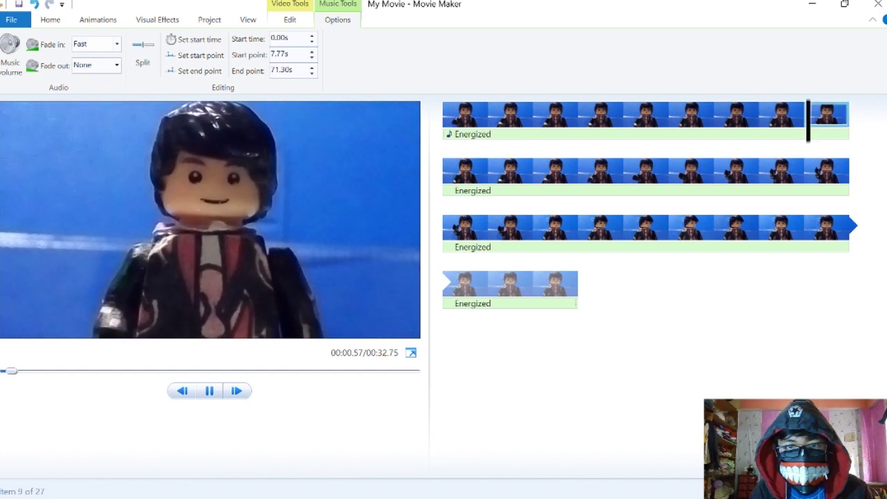
pyautogui.press('space')
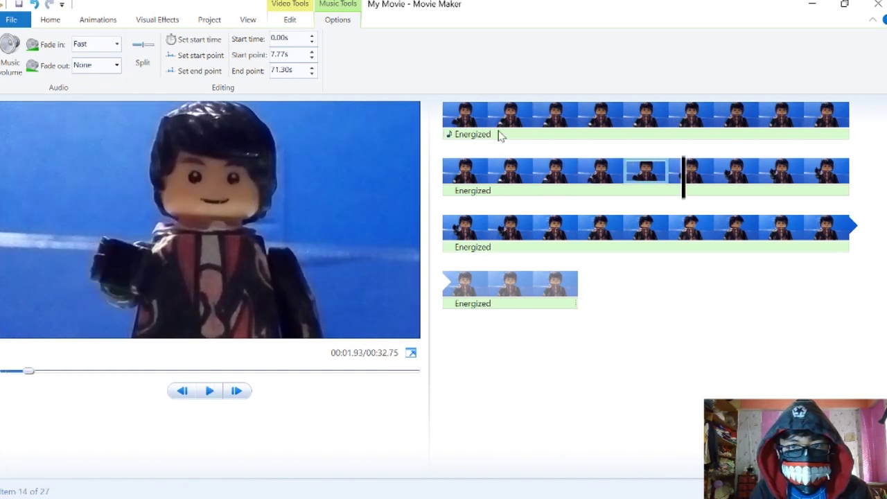
pyautogui.click(444, 120)
pyautogui.click(118, 44)
pyautogui.click(97, 59)
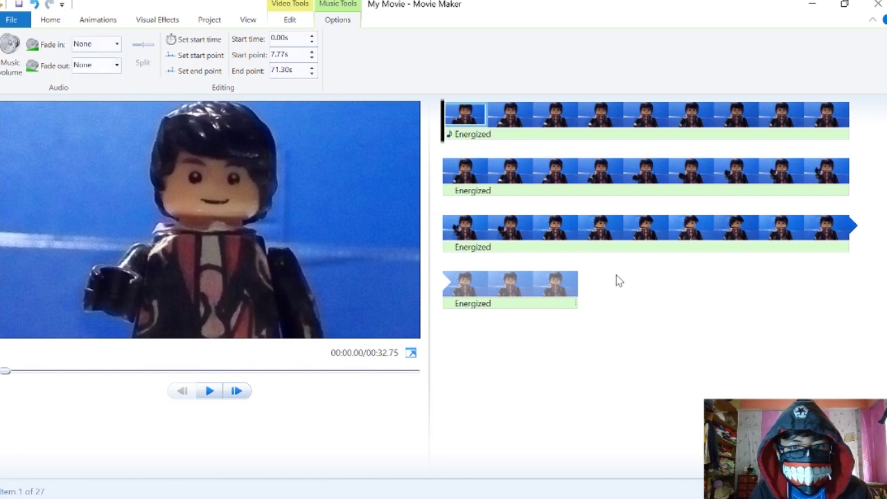
# Set the music fade-out to Fast and replay the ending to hear it.
pyautogui.click(574, 287)
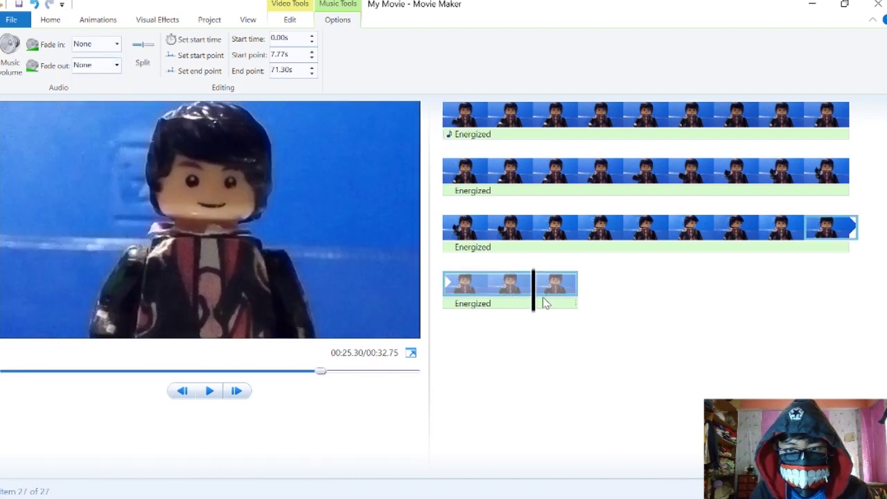
pyautogui.click(561, 300)
pyautogui.press('space')
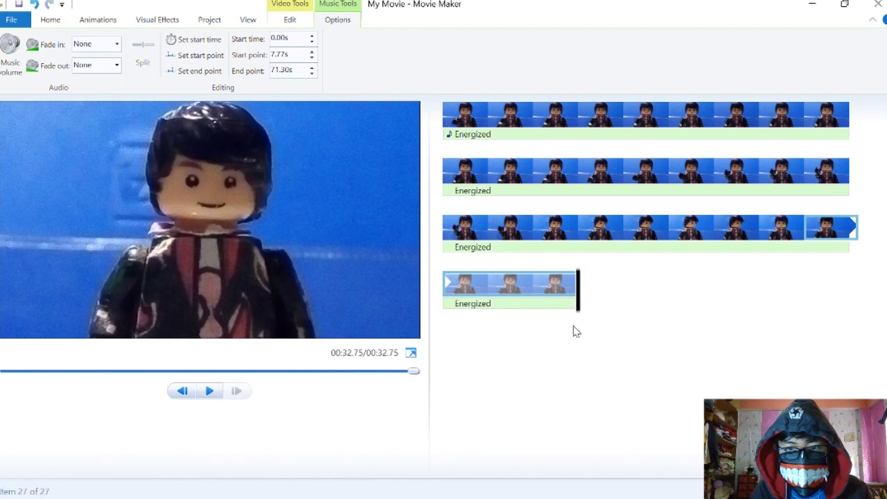
pyautogui.click(97, 64)
pyautogui.click(83, 118)
pyautogui.click(564, 302)
pyautogui.press('space')
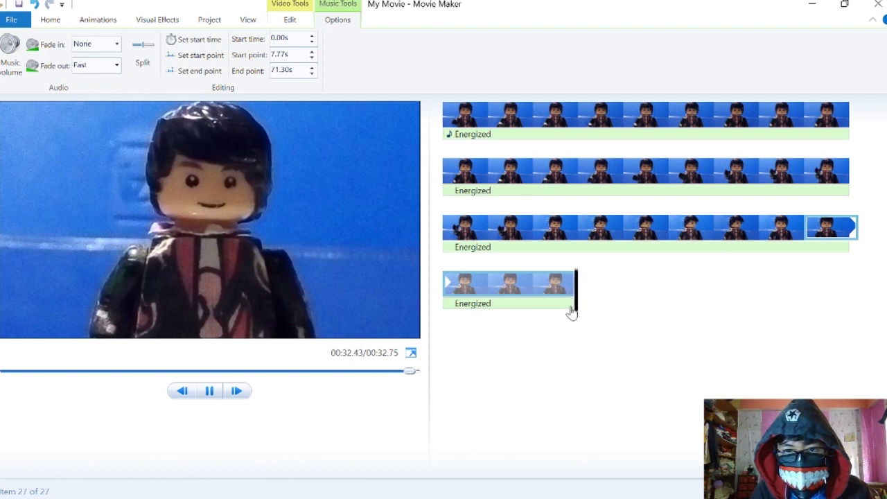
# Set the music start point to 8.57 seconds and preview, undoing an accidental end-point change.
pyautogui.click(573, 180)
pyautogui.click(219, 61)
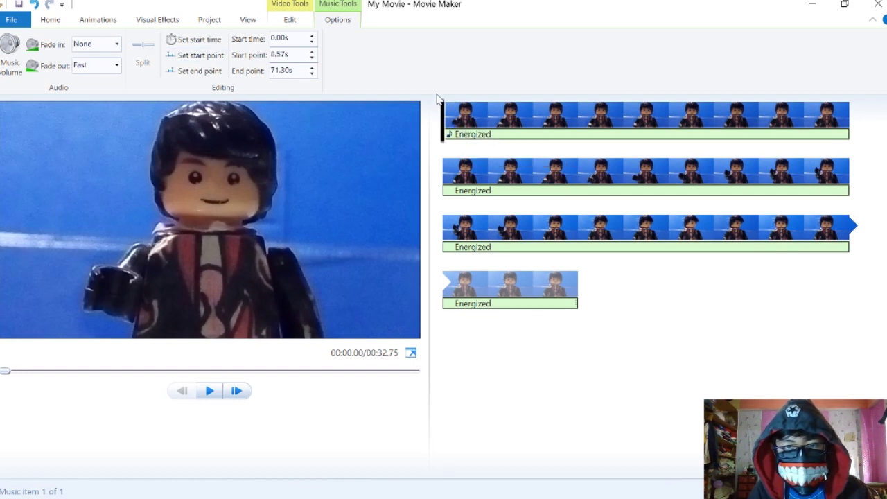
pyautogui.press('space')
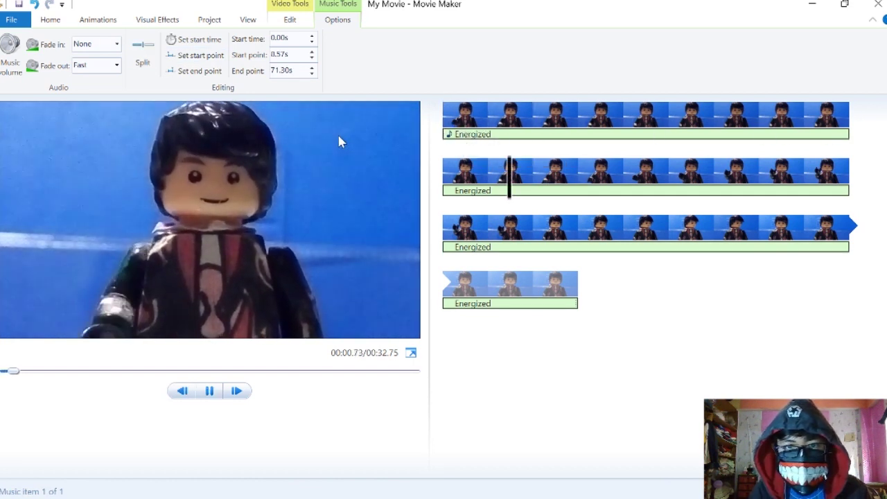
pyautogui.press('space')
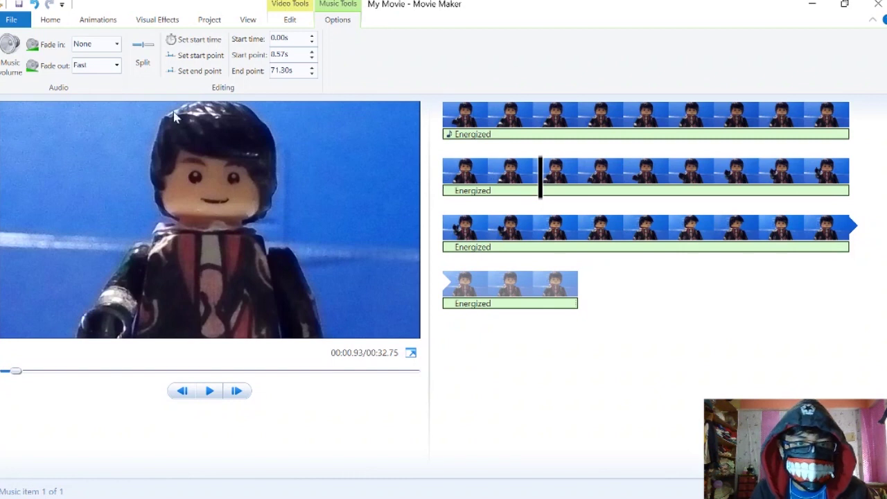
pyautogui.click(199, 71)
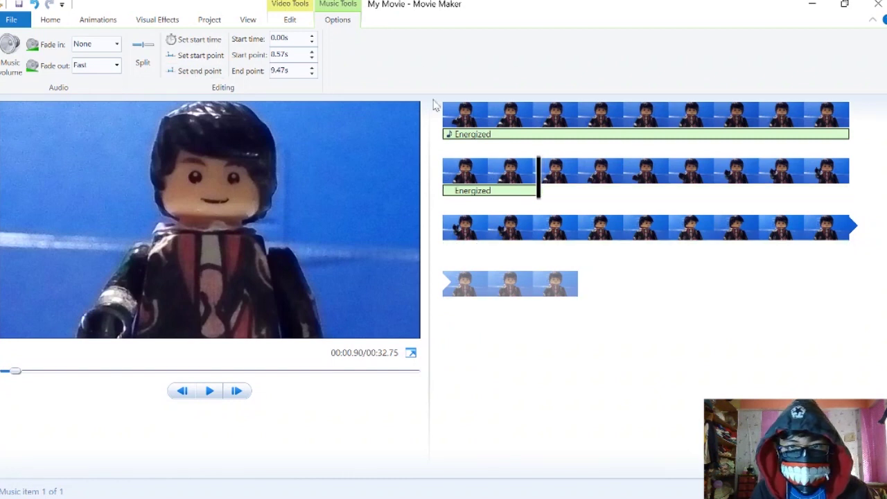
pyautogui.hotkey('ctrl', 'z')
pyautogui.click(288, 20)
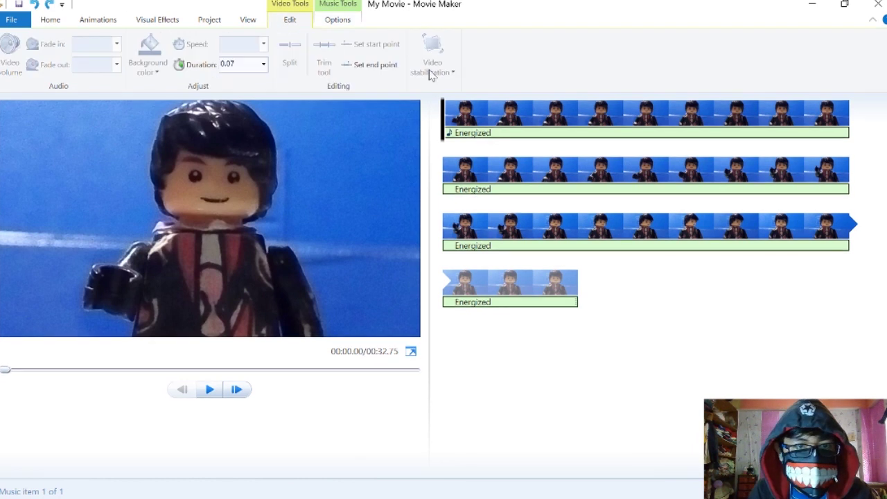
# Try the Emphasize options, then drag the Audio mix slider to the middle between video sound and music.
pyautogui.click(249, 23)
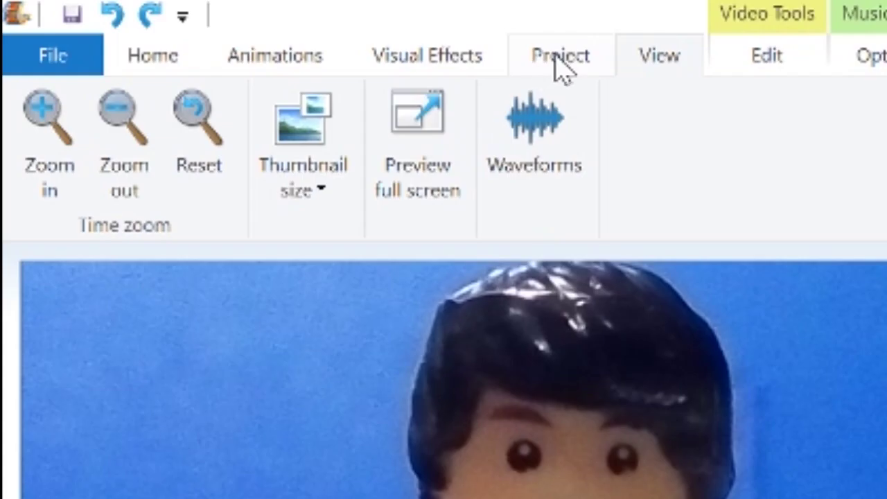
pyautogui.click(209, 23)
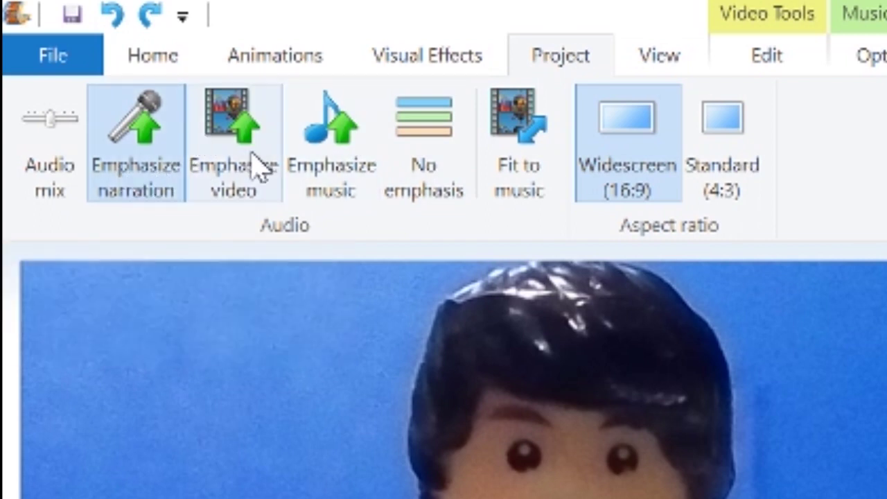
pyautogui.click(213, 147)
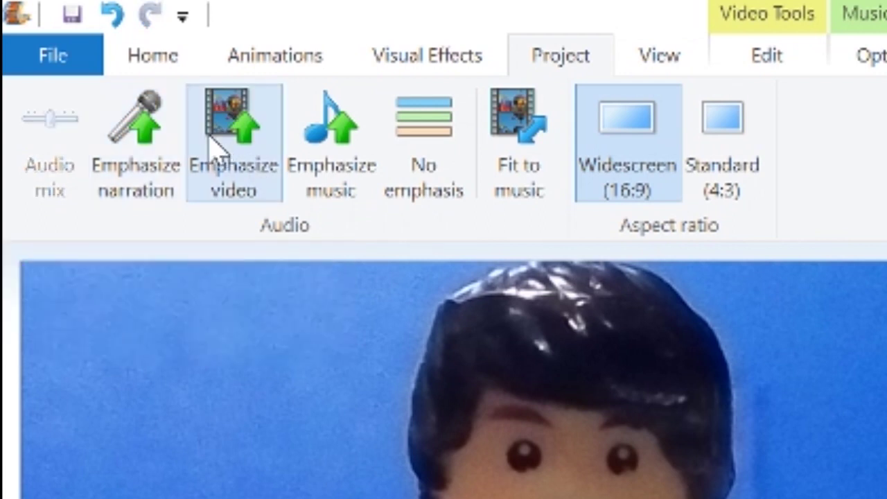
pyautogui.click(336, 179)
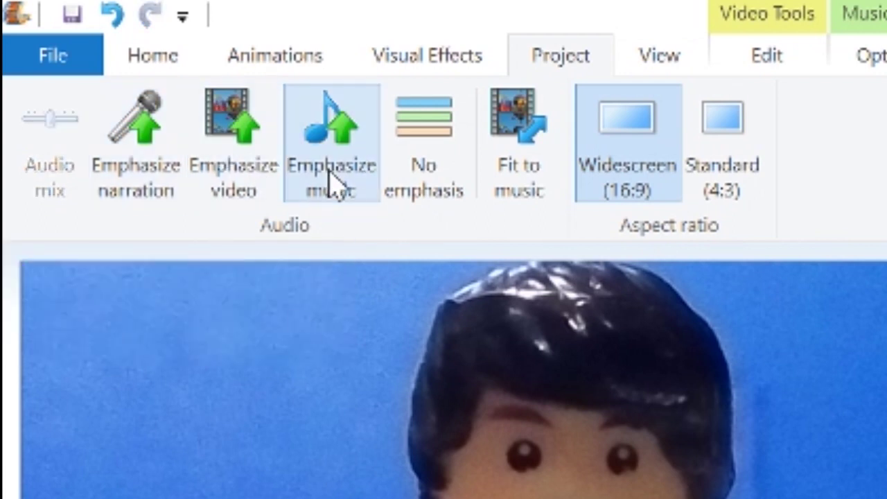
pyautogui.click(142, 183)
pyautogui.click(61, 211)
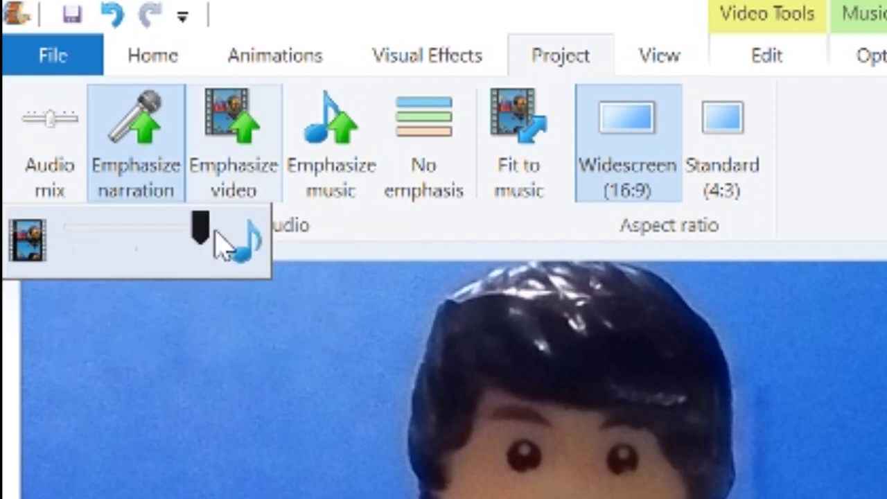
pyautogui.moveTo(198, 243); pyautogui.dragTo(141, 248)
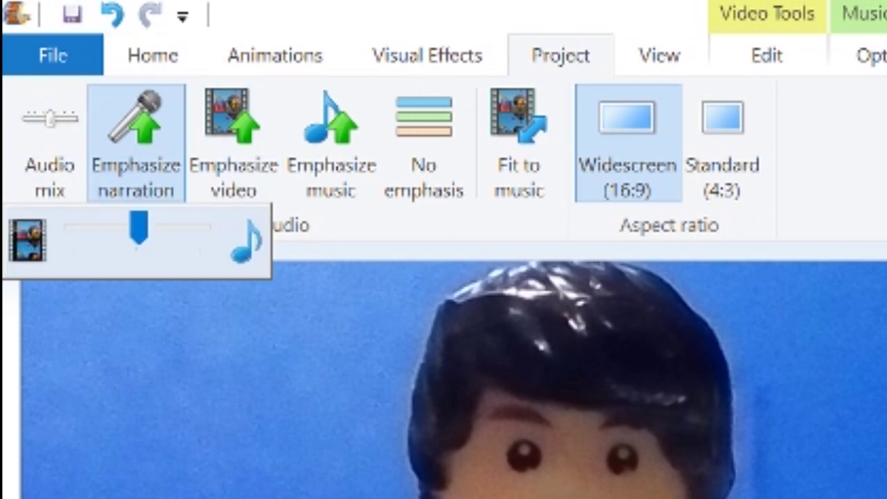
pyautogui.click(144, 59)
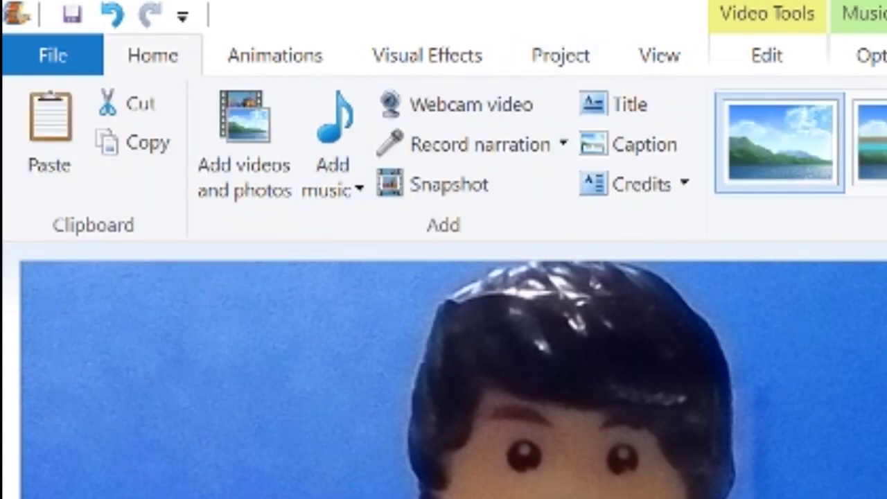
# Add SpidermanVoicehypercombo.mp3 through Add sound and preview the movie with it.
pyautogui.click(563, 147)
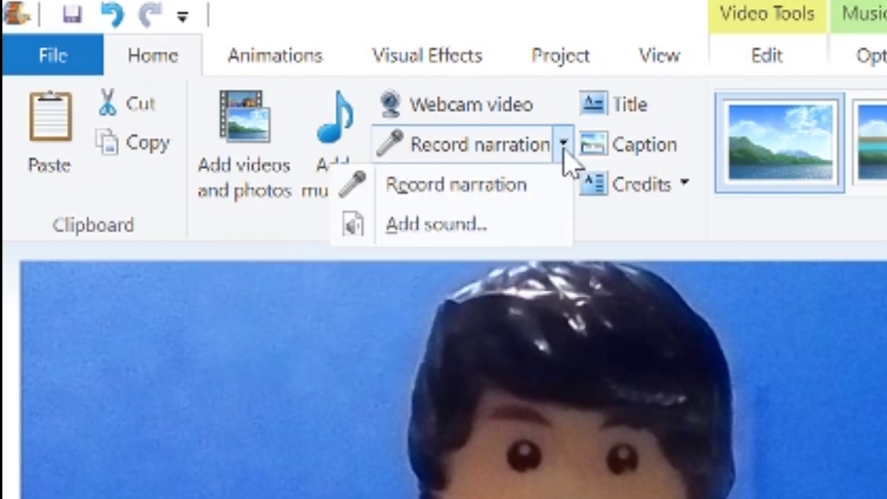
pyautogui.click(478, 232)
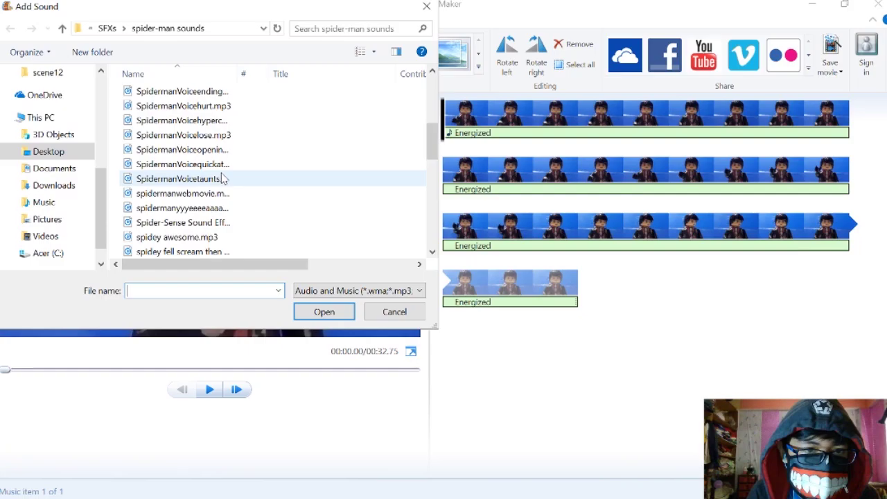
pyautogui.click(208, 120)
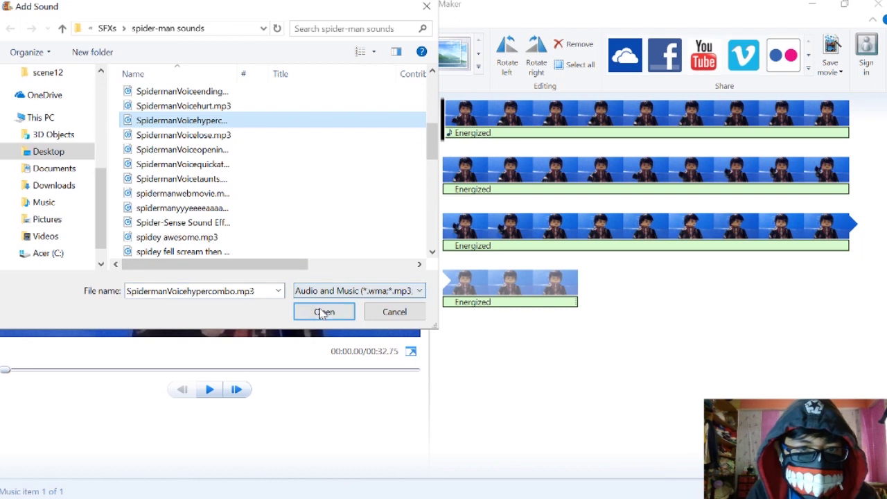
pyautogui.click(324, 312)
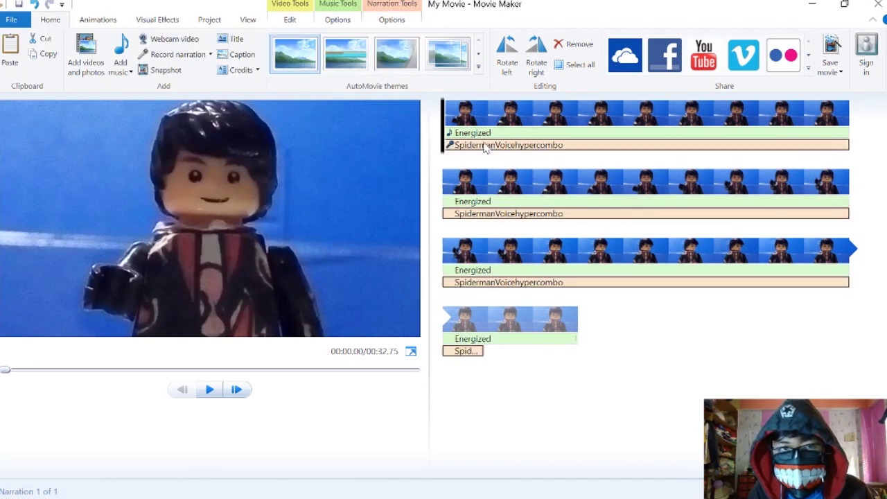
pyautogui.click(210, 54)
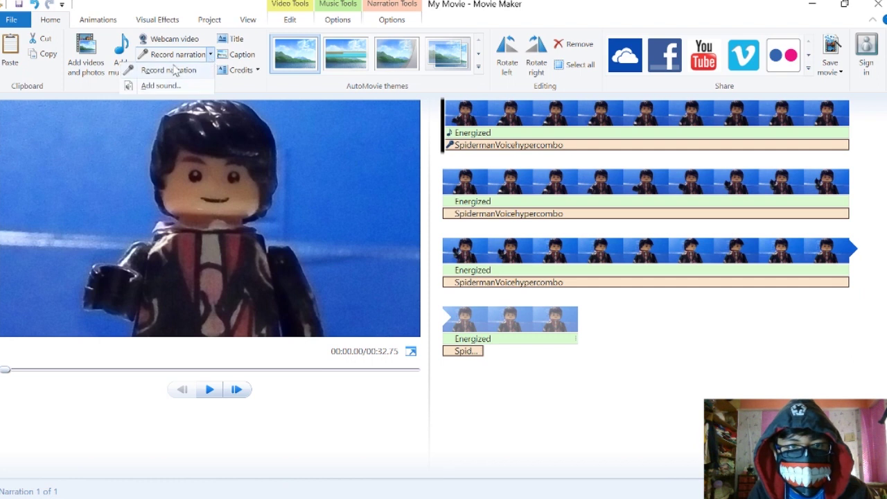
pyautogui.press('Escape')
pyautogui.press('space')
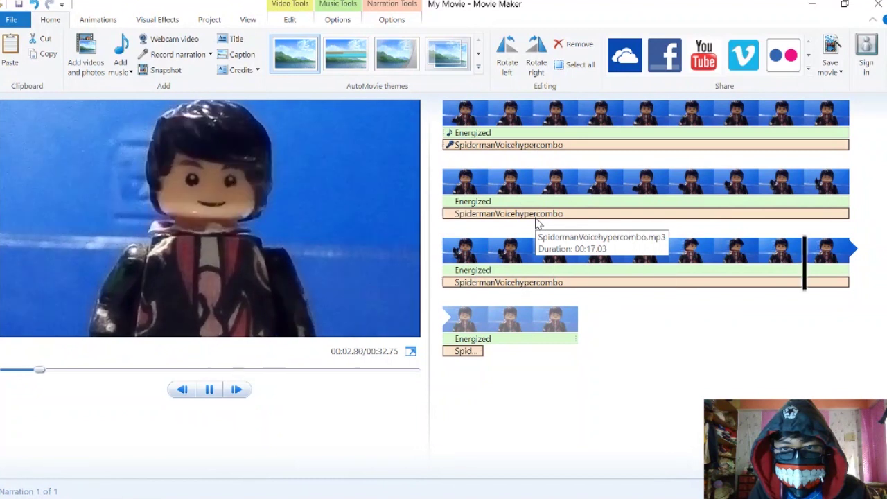
pyautogui.press('space')
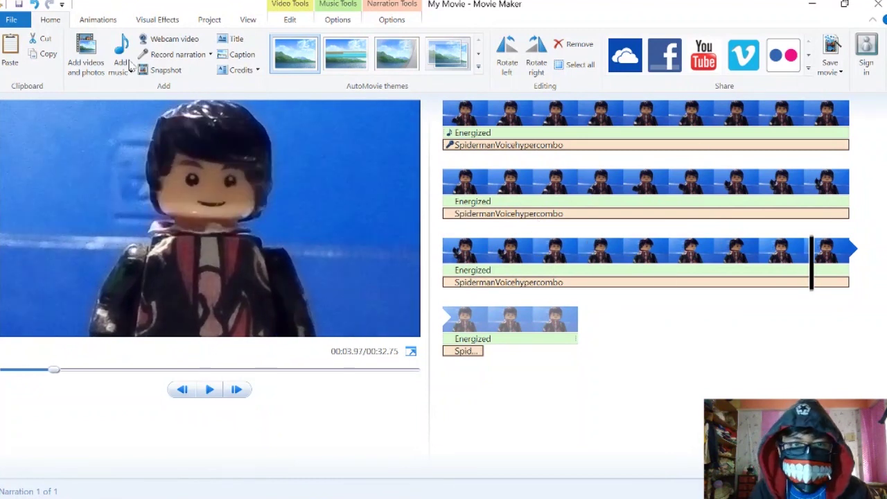
# Play the preview to about 2.2 seconds and split the Spider-Man sound effect at 2.20s.
pyautogui.click(389, 19)
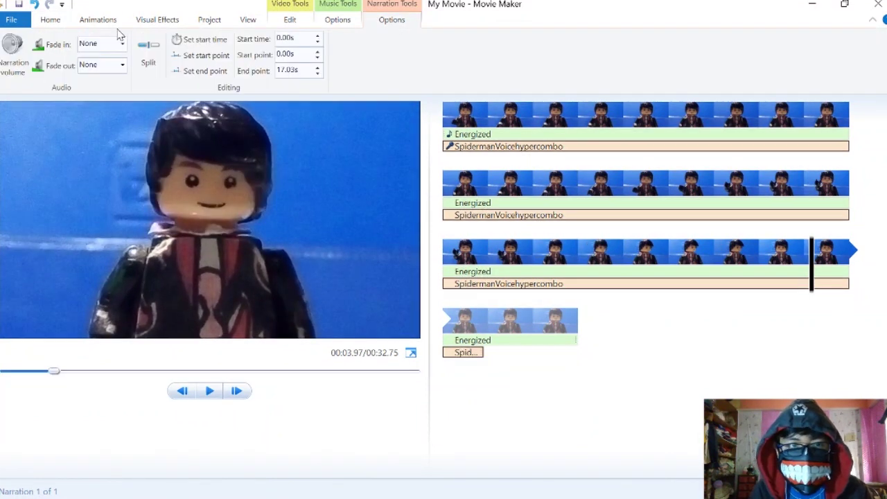
pyautogui.click(598, 213)
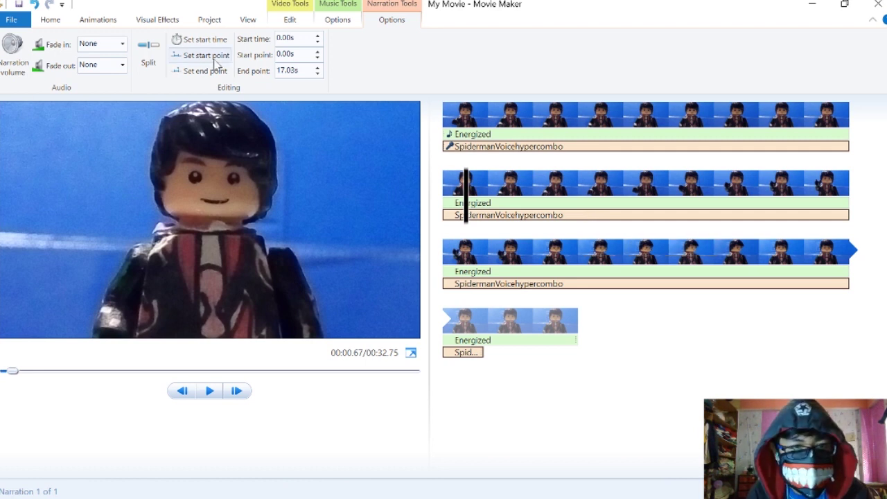
pyautogui.press('space')
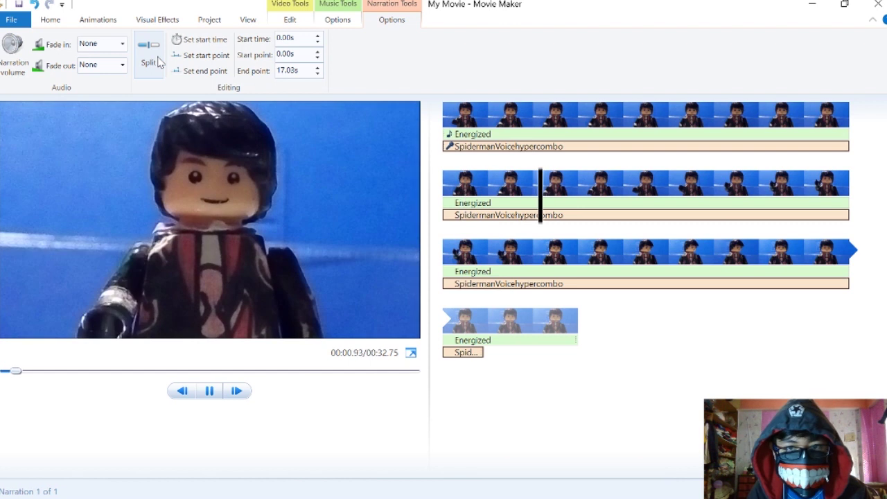
pyautogui.press('space')
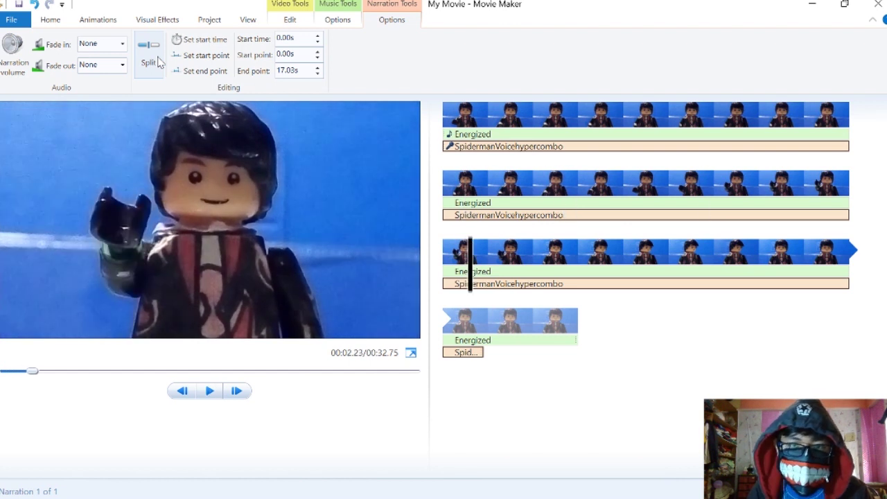
pyautogui.click(148, 55)
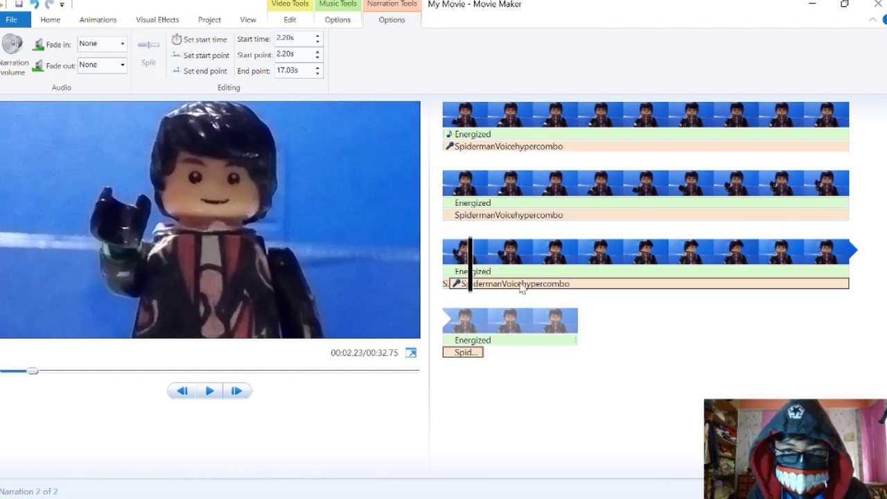
# Drag the second sound piece left so it starts at 0.13s, previewing the timing.
pyautogui.moveTo(520, 250); pyautogui.dragTo(529, 210)
pyautogui.press('space')
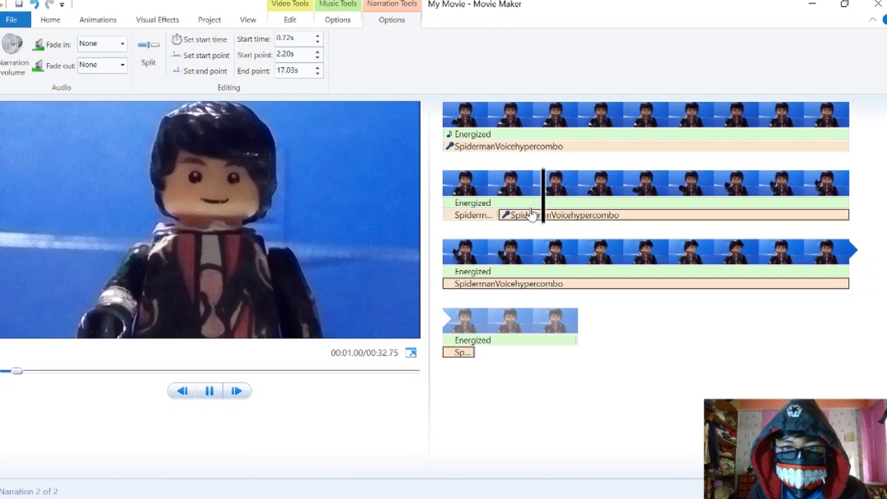
pyautogui.press('space')
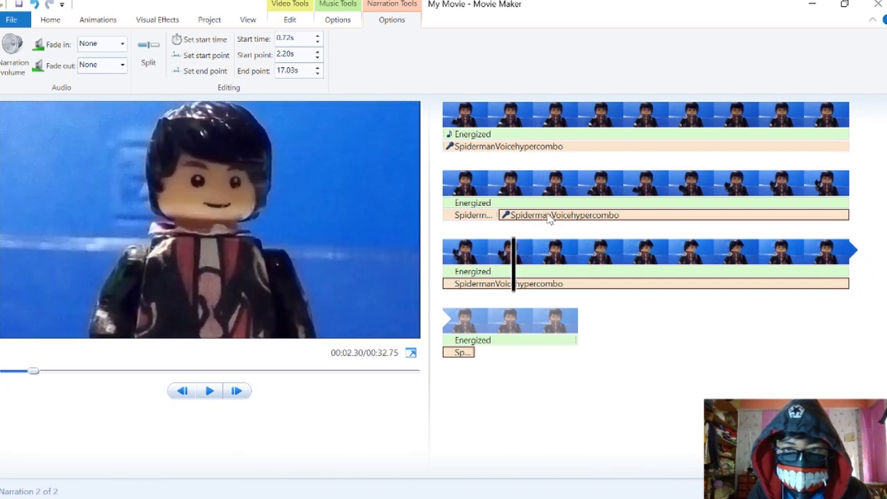
pyautogui.moveTo(549, 218); pyautogui.dragTo(532, 144)
pyautogui.press('space')
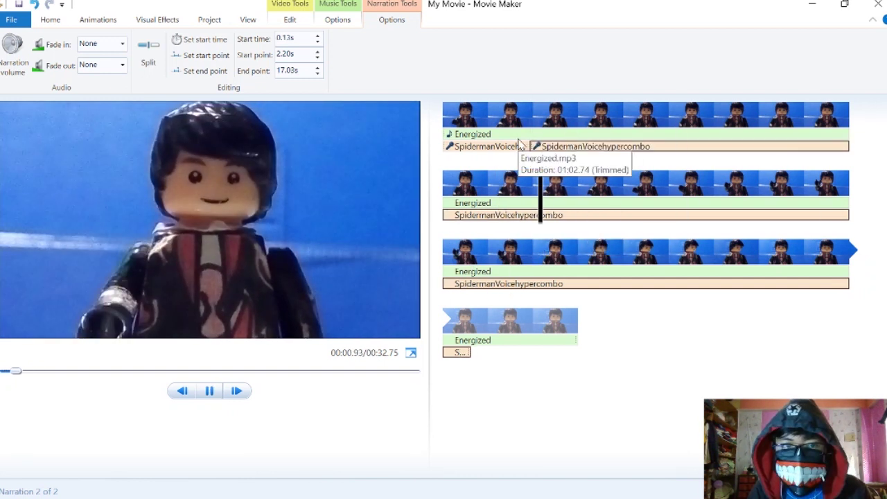
pyautogui.press('space')
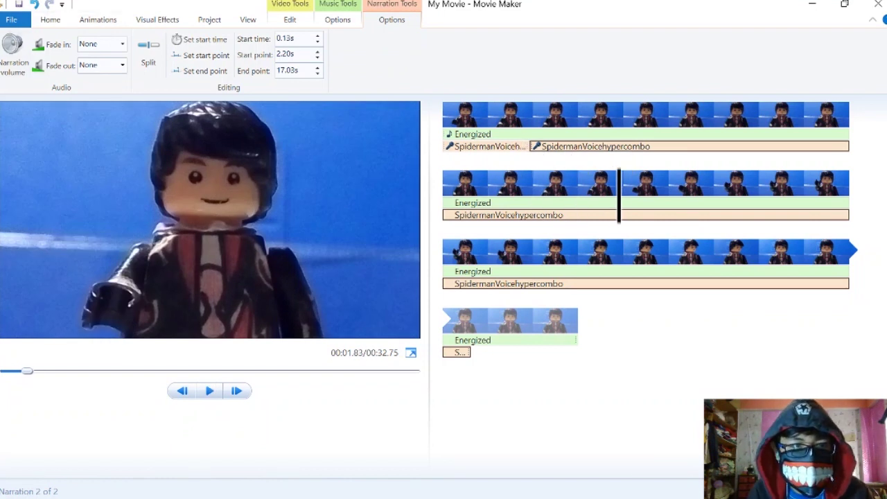
# Review the sound effect's narration volume and the Energized music volume sliders, leaving them unchanged.
pyautogui.click(13, 61)
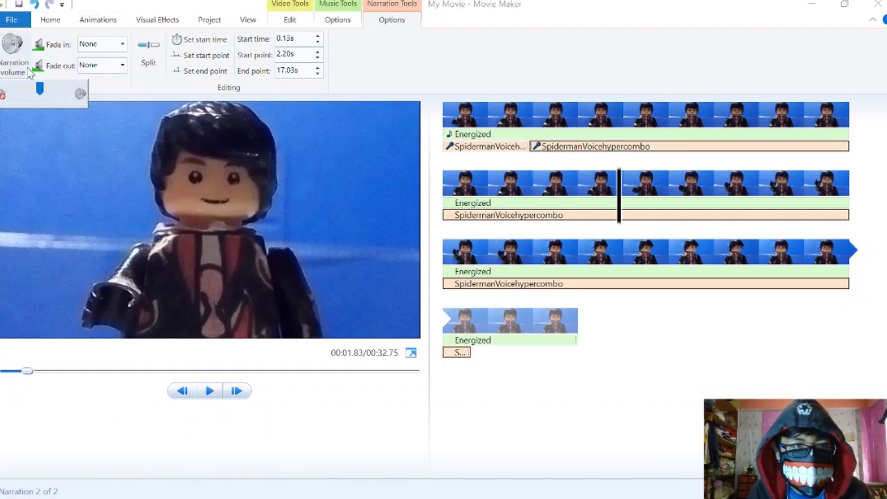
pyautogui.click(338, 21)
pyautogui.click(10, 67)
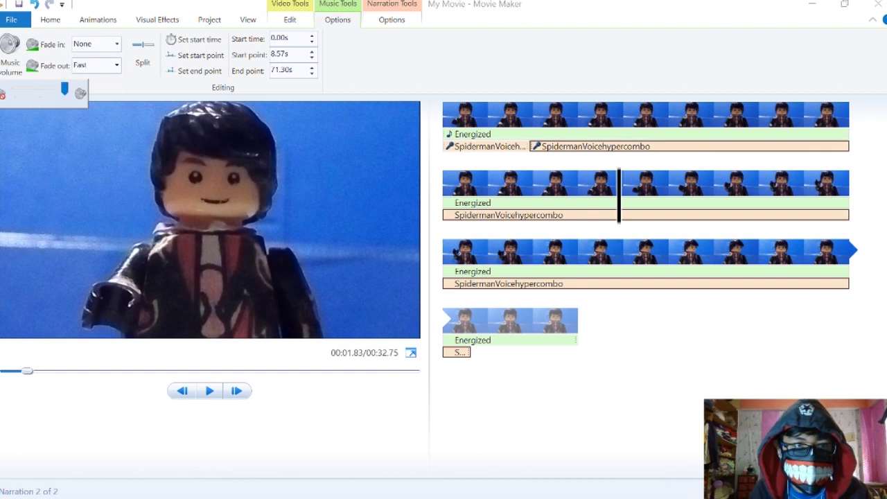
# Add a caption at the playhead reading 'dsdasdkjsalkdasd'.
pyautogui.click(58, 25)
pyautogui.click(51, 21)
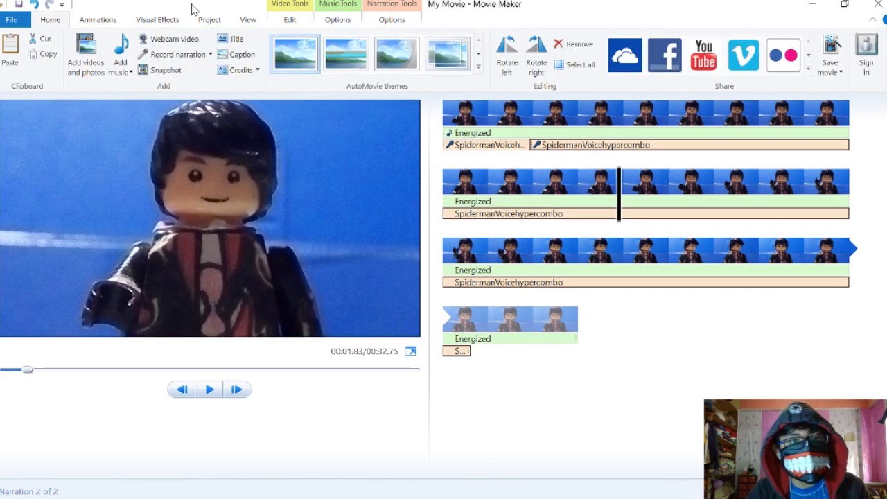
pyautogui.click(242, 56)
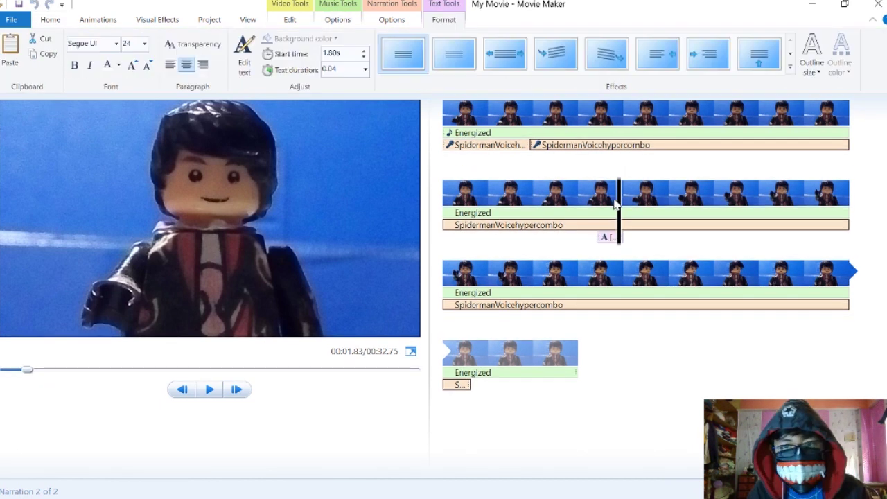
pyautogui.click(60, 19)
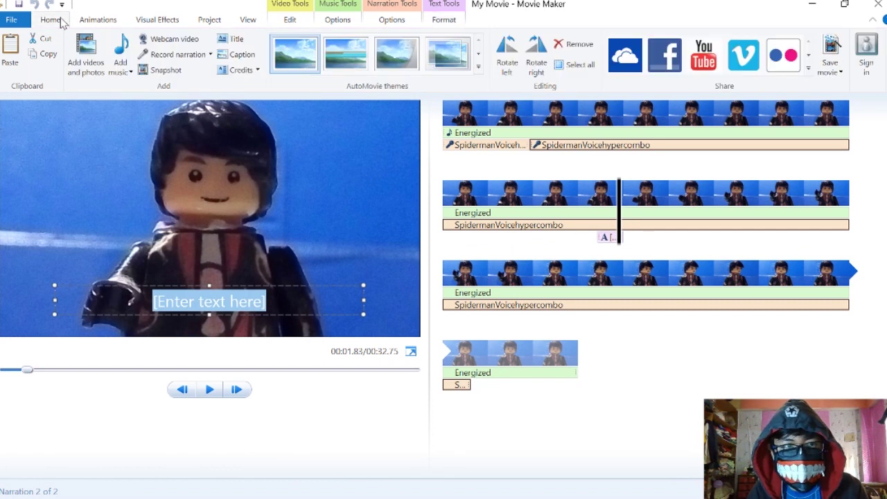
pyautogui.write('dsdasdkjsalkdasd')
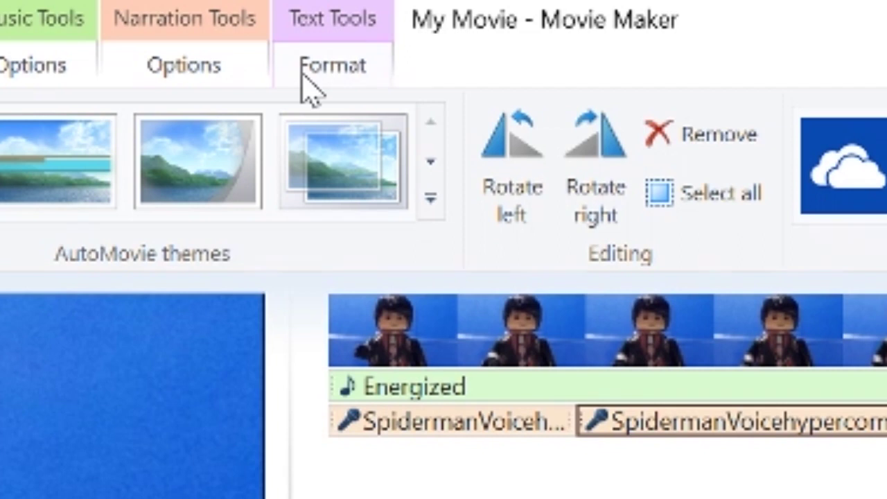
# Right-align the caption text and set its font size to 26.
pyautogui.click(305, 73)
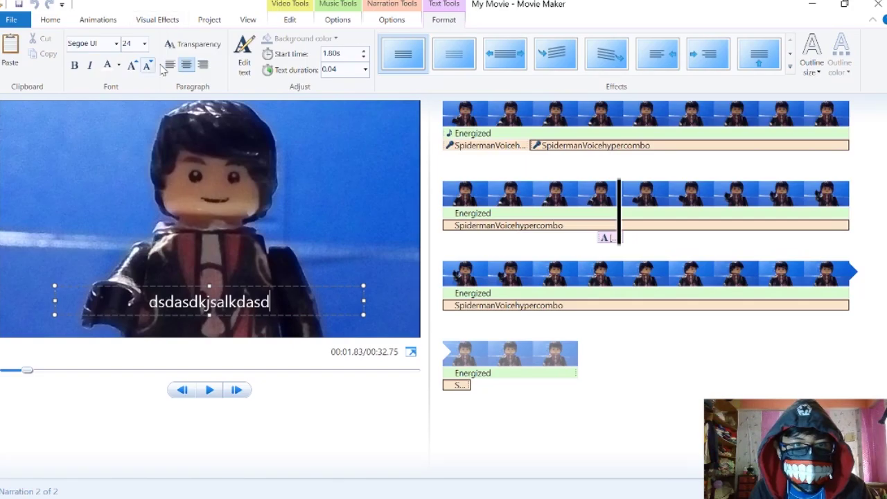
pyautogui.click(170, 66)
pyautogui.click(187, 66)
pyautogui.click(202, 65)
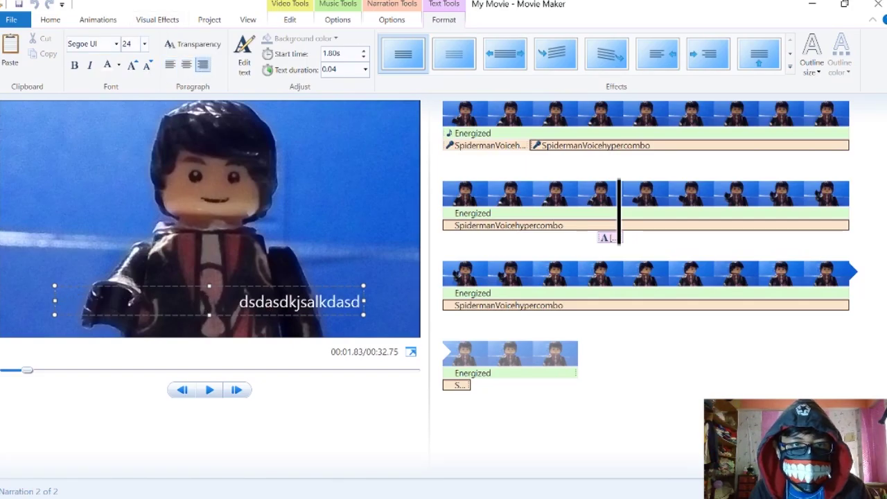
pyautogui.click(146, 65)
pyautogui.click(148, 64)
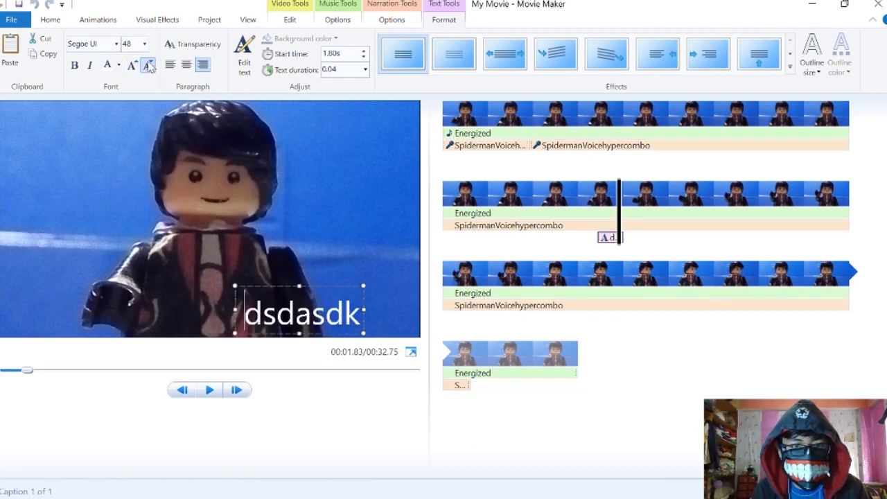
pyautogui.click(148, 65)
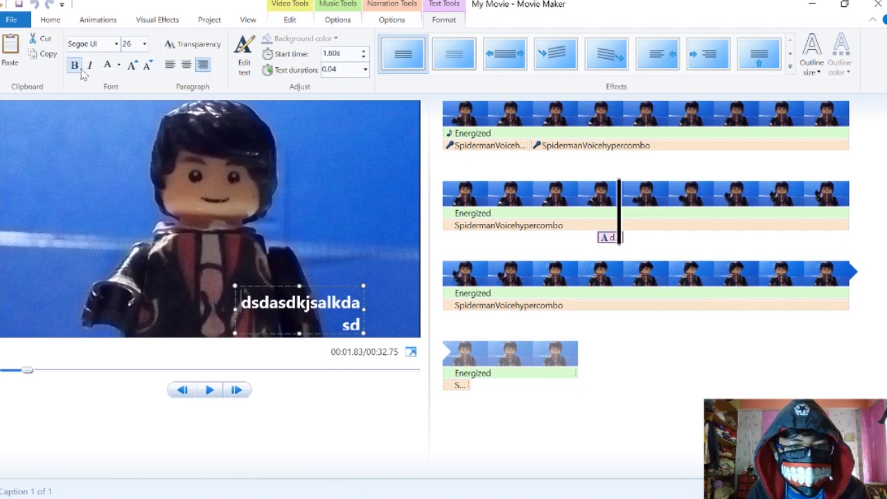
# Change the caption font to Ravie and give its letters a thick outline.
pyautogui.click(117, 44)
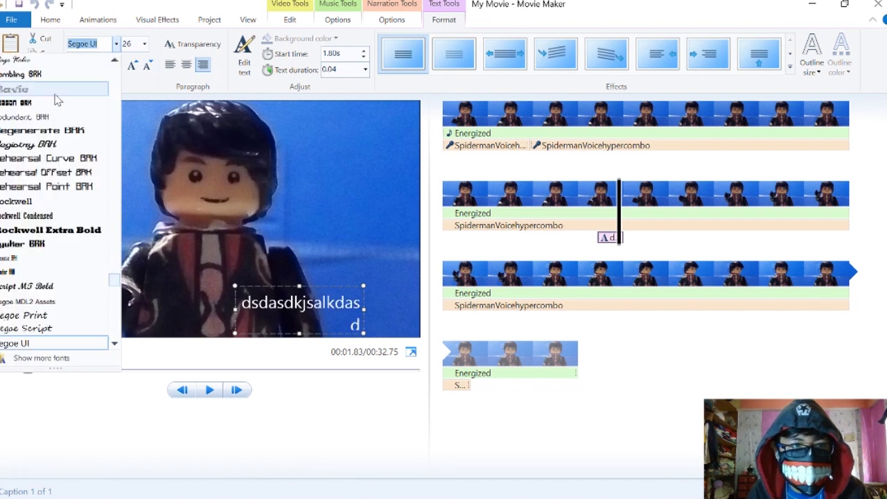
pyautogui.click(62, 89)
pyautogui.click(813, 68)
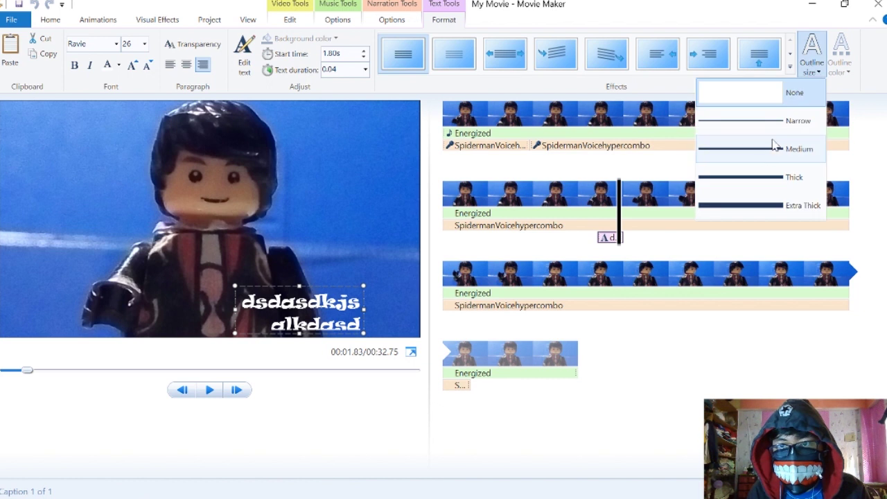
pyautogui.click(751, 187)
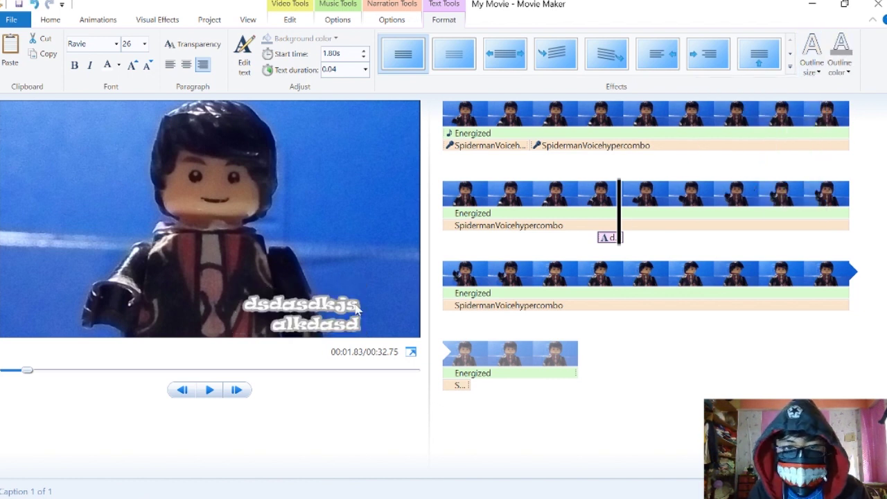
# Set the caption's outline colour to red.
pyautogui.click(840, 66)
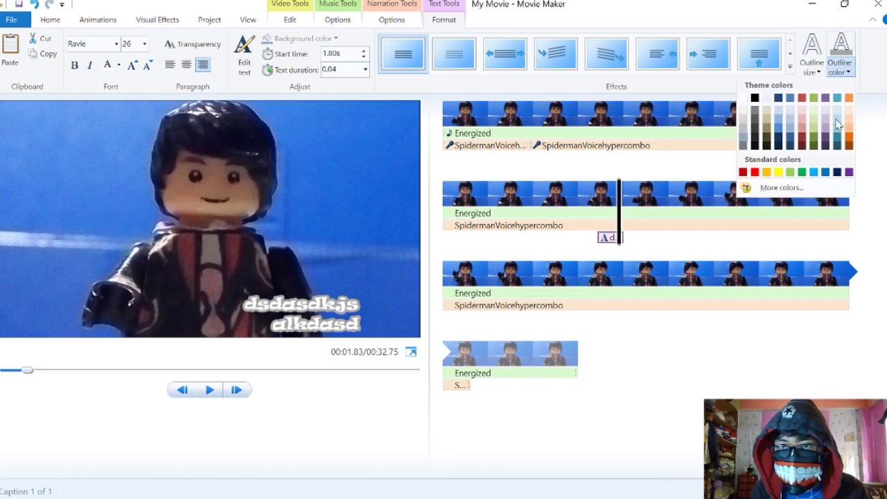
pyautogui.click(756, 146)
pyautogui.click(840, 67)
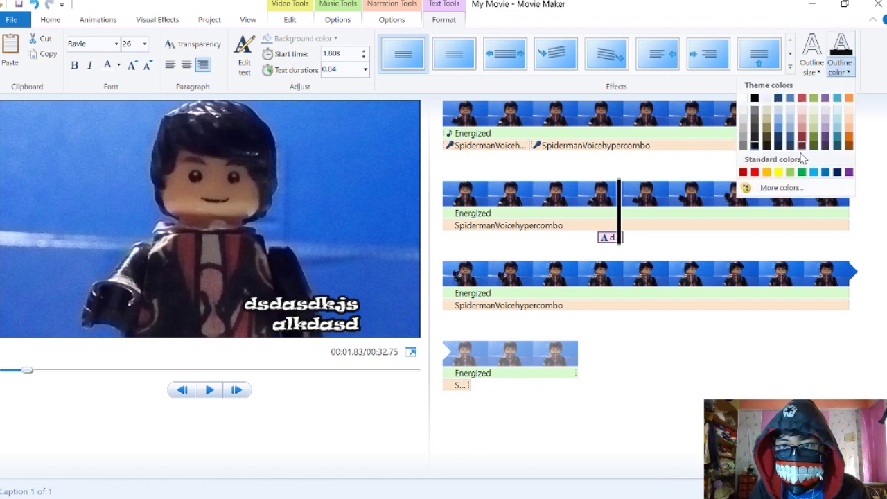
pyautogui.click(754, 172)
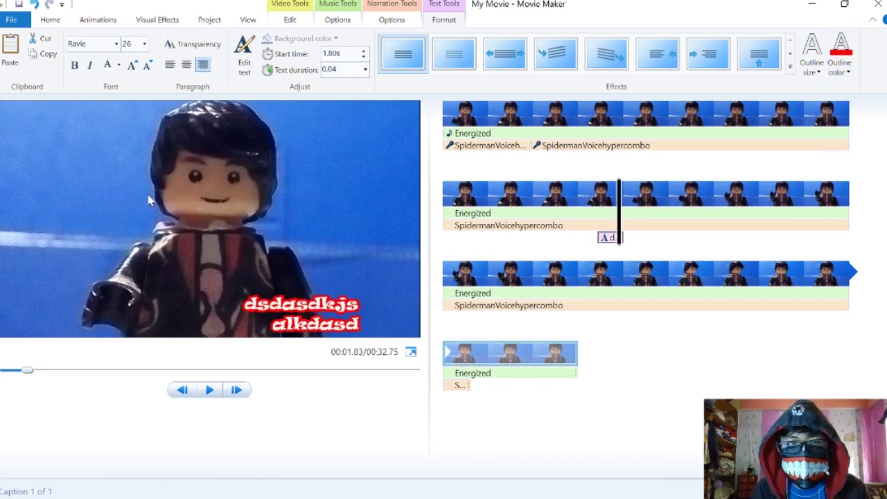
pyautogui.click(50, 19)
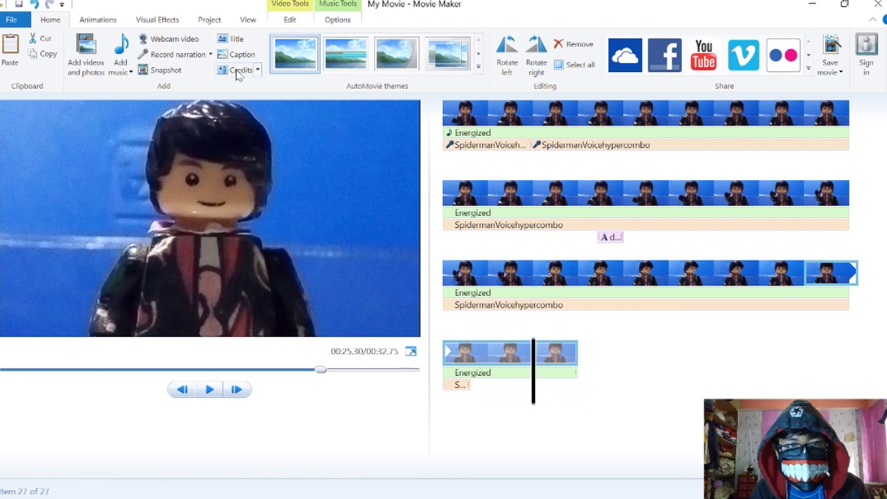
# Add an end credits clip, replacing CREDITS with a 'By' line naming the author.
pyautogui.click(238, 71)
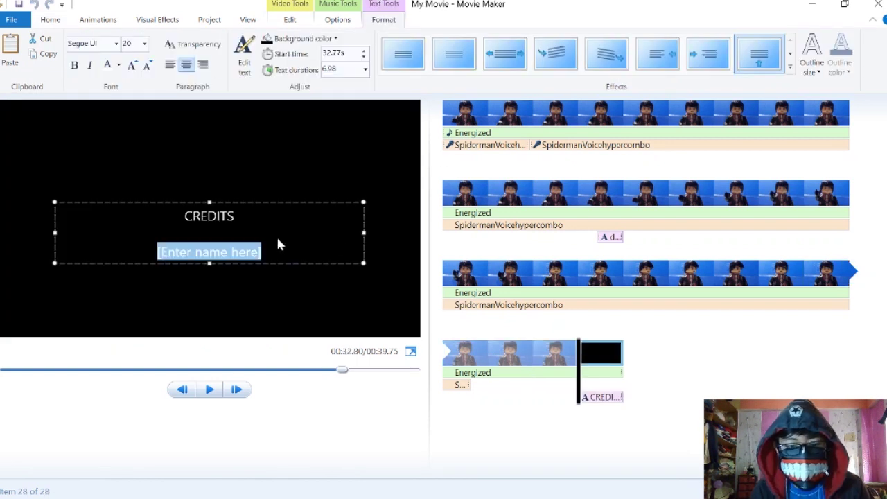
pyautogui.write('asdhasljda')
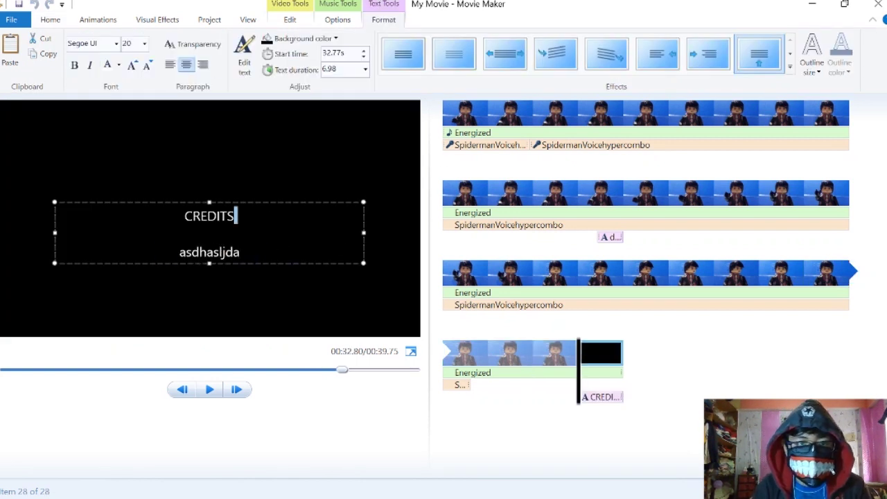
pyautogui.press('Delete')
pyautogui.press('BackSpace')
pyautogui.press('BackSpace')
pyautogui.press('BackSpace')
pyautogui.press('BackSpace')
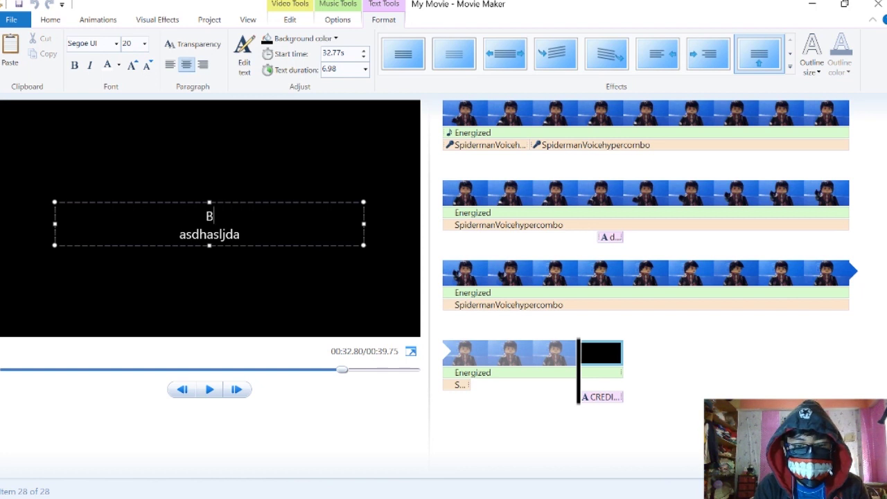
pyautogui.write('By joshua martin')
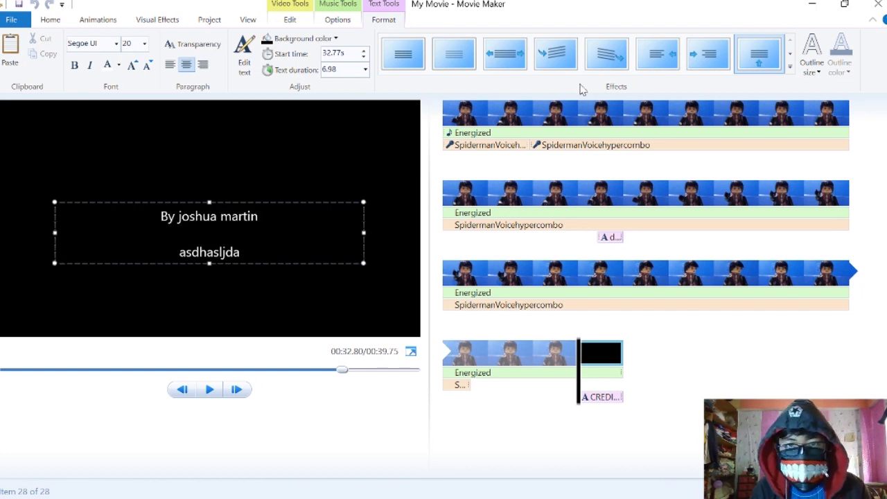
pyautogui.click(759, 61)
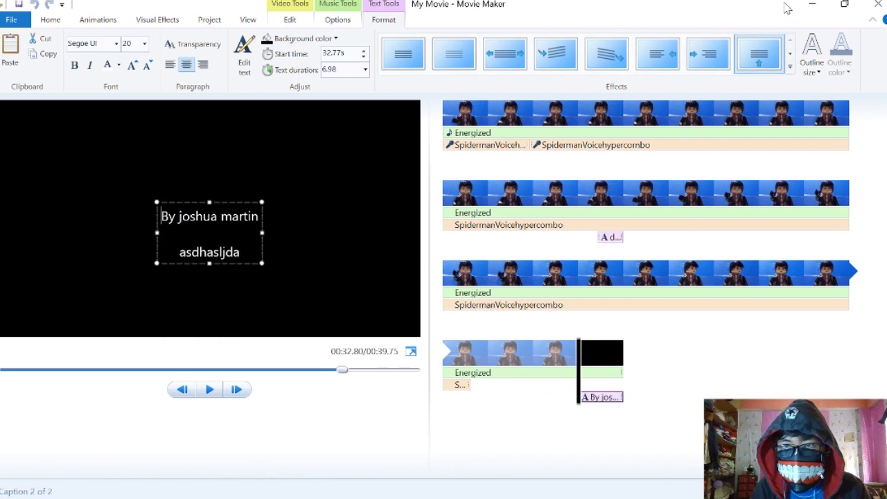
# Preview the black credits clip playback and select its scrolling caption.
pyautogui.click(586, 359)
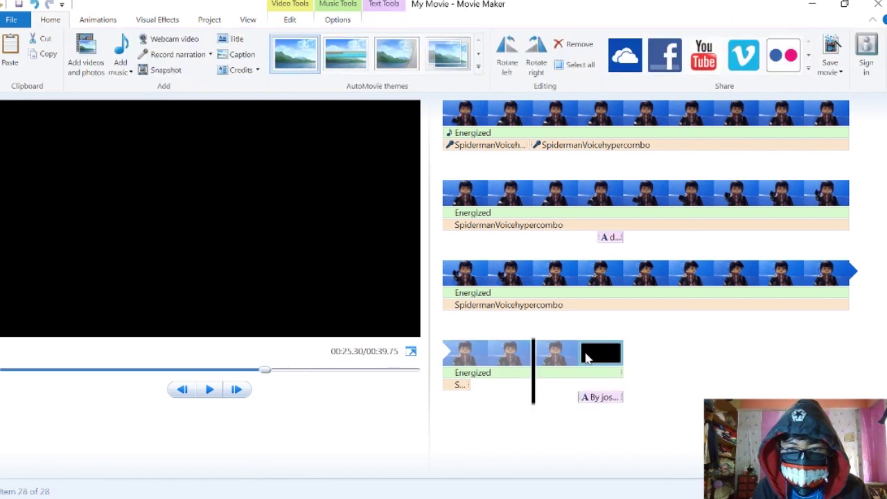
pyautogui.press('space')
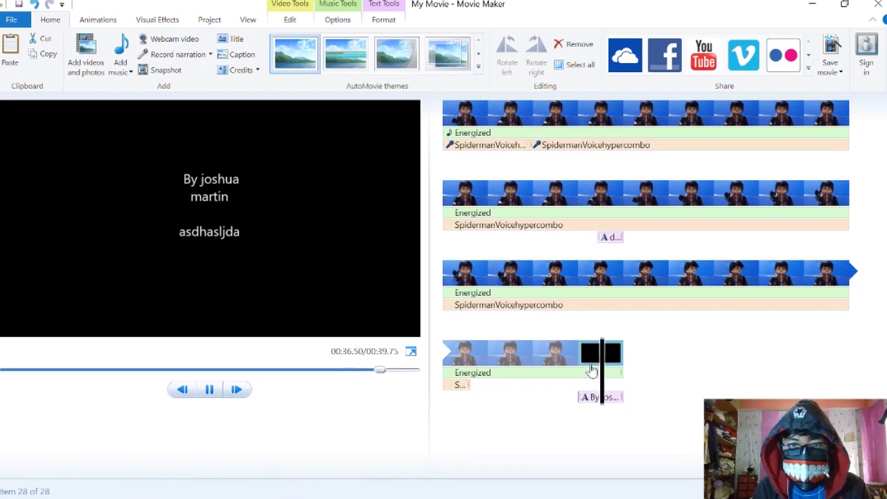
pyautogui.click(602, 395)
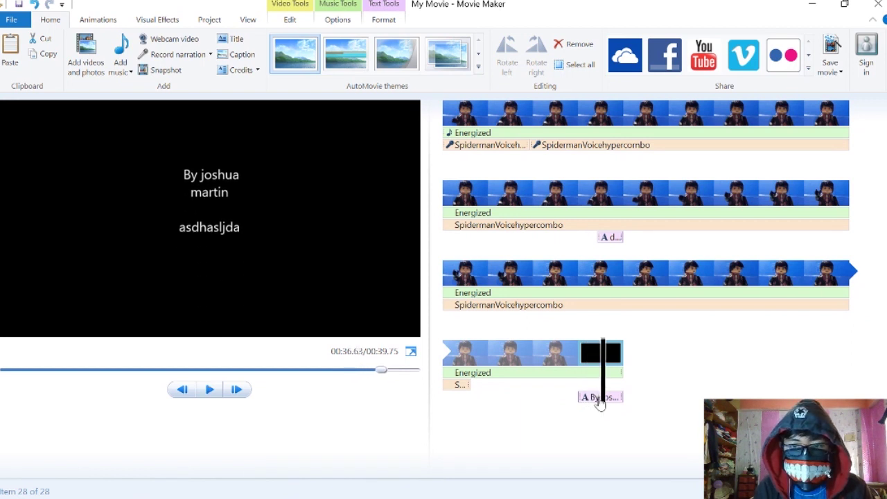
pyautogui.click(599, 400)
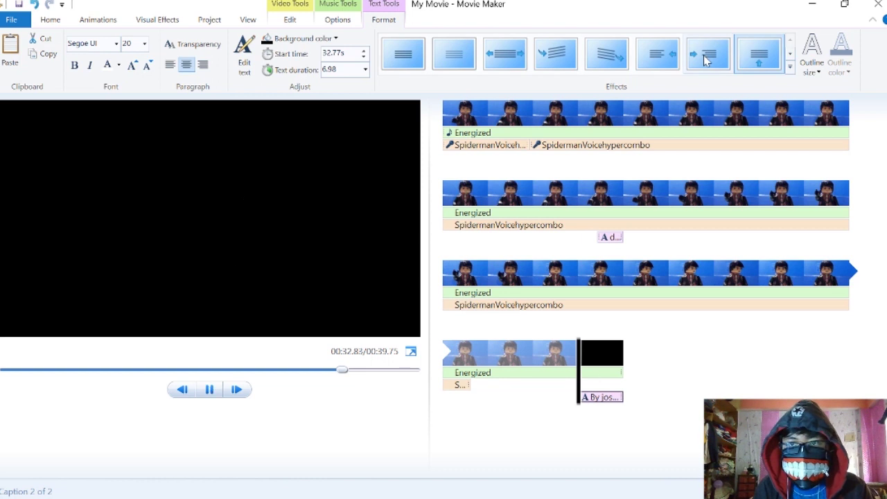
pyautogui.scroll(7, 349, 69)
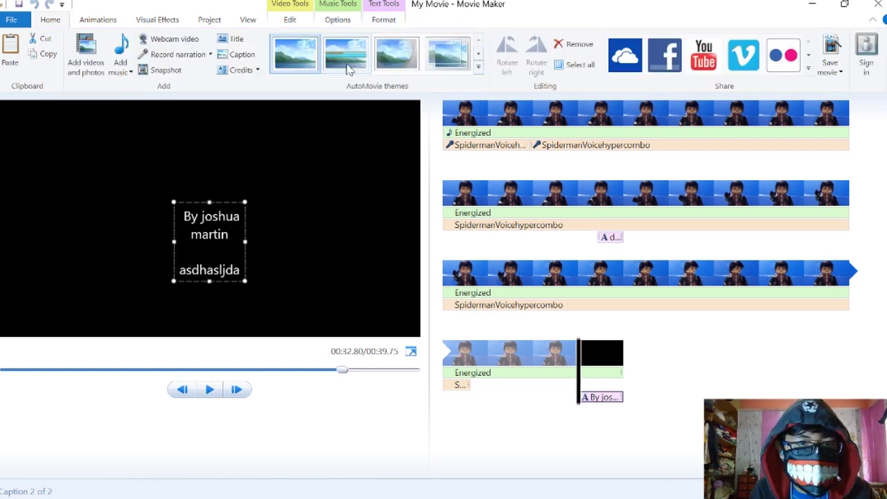
# Browse the Animations tab's transition styles and select the movie's first clip.
pyautogui.click(234, 74)
pyautogui.click(166, 15)
pyautogui.click(117, 19)
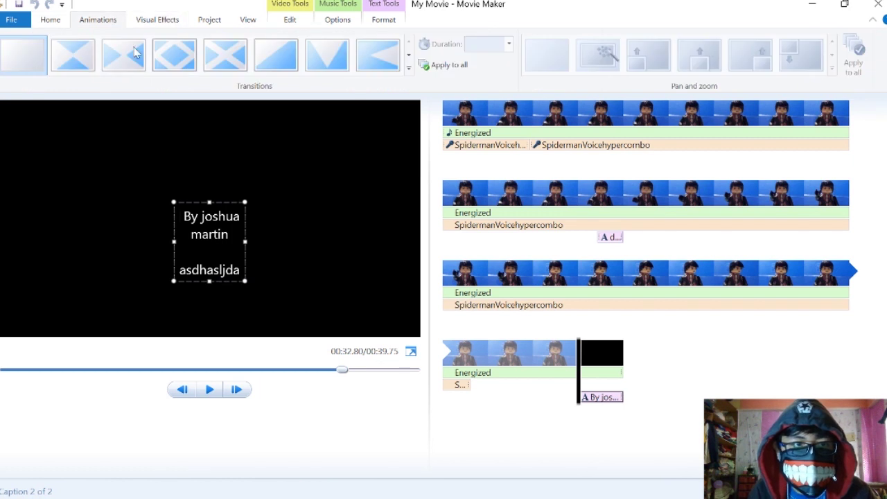
pyautogui.click(66, 66)
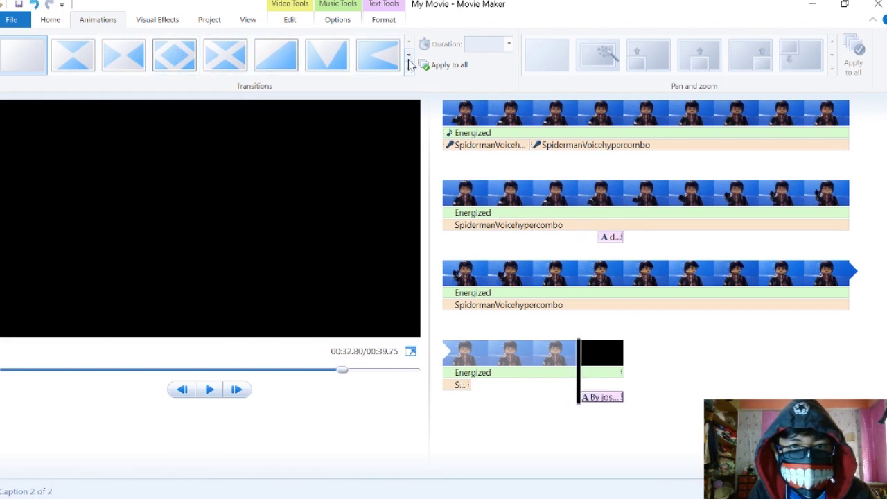
pyautogui.scroll(-1, 278, 63)
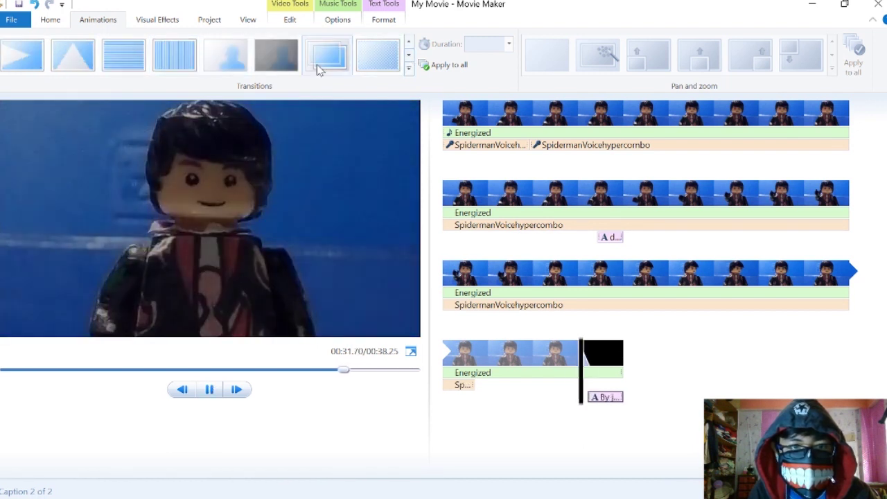
pyautogui.click(409, 55)
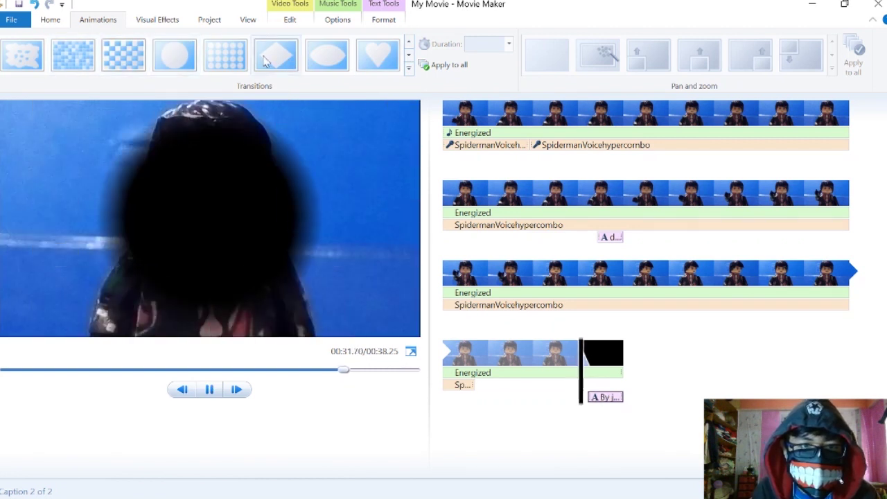
pyautogui.click(466, 125)
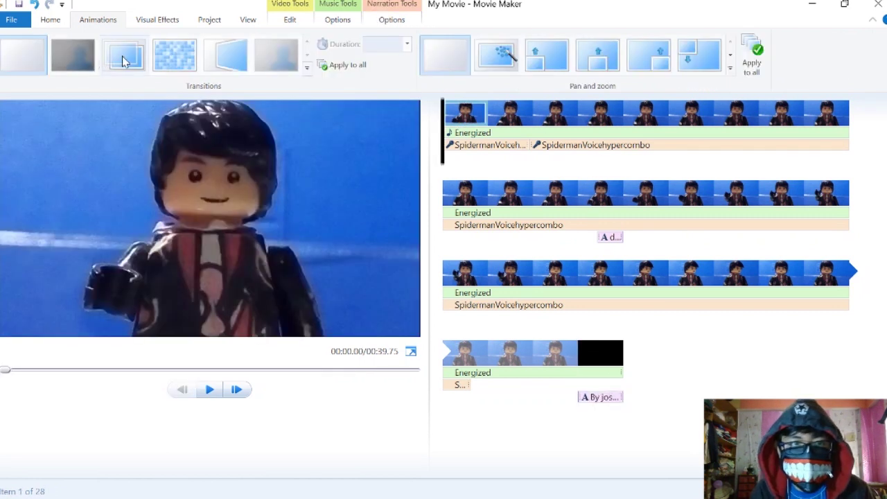
# Switch to the Chrome window showing the YouTube channel home page.
pyautogui.click(360, 490)
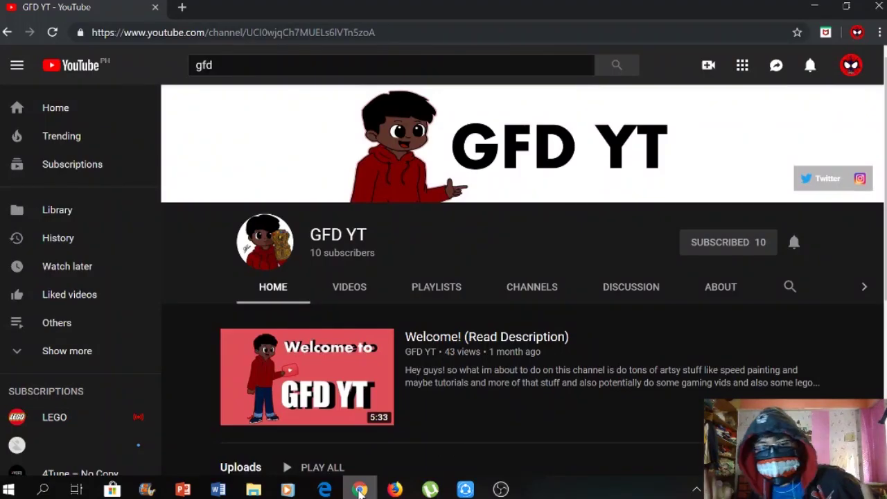